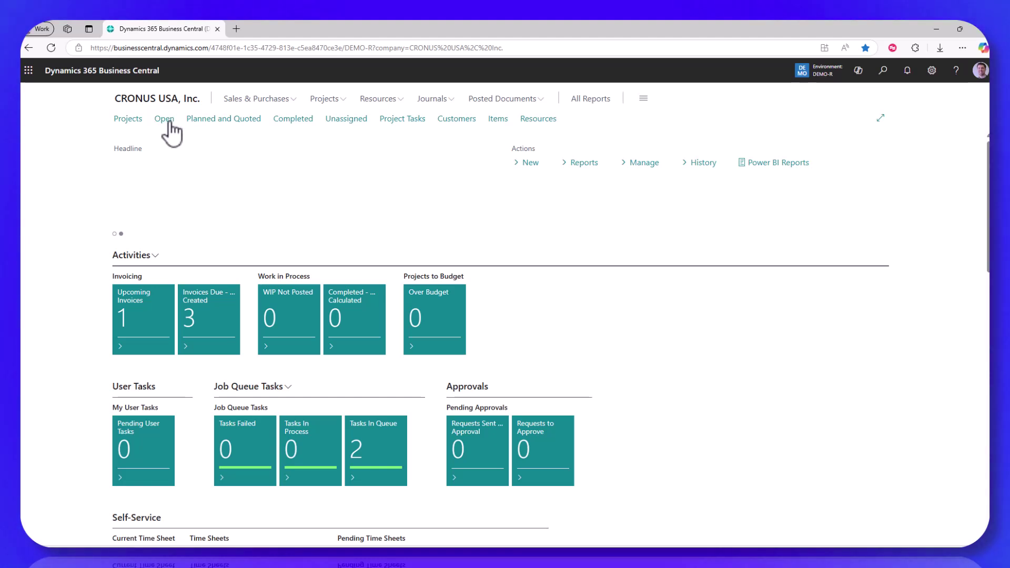
# - Open project JOB00020 Decorate Conference Room from the list of open projects
pyautogui.click(169, 122)
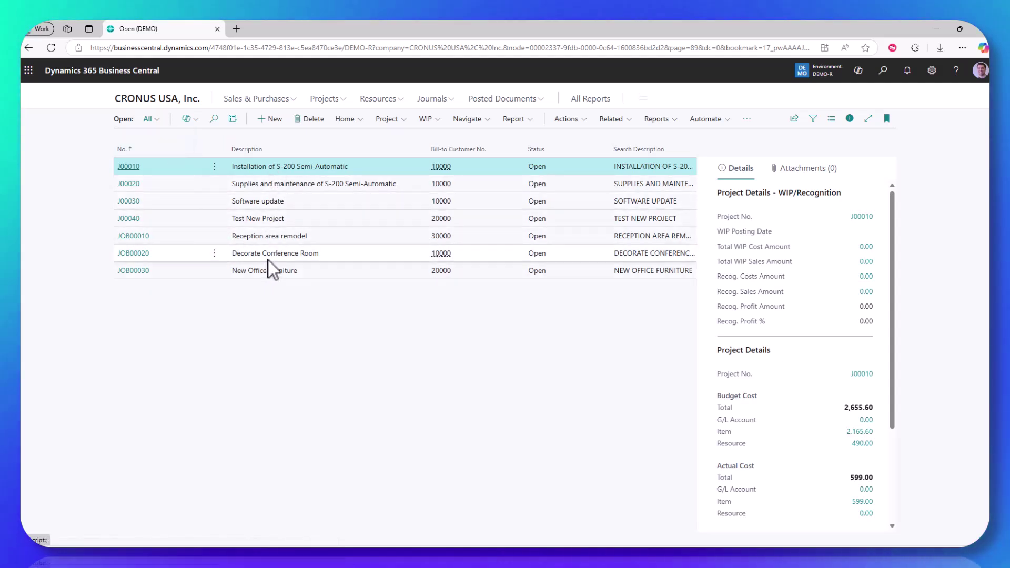
pyautogui.click(136, 253)
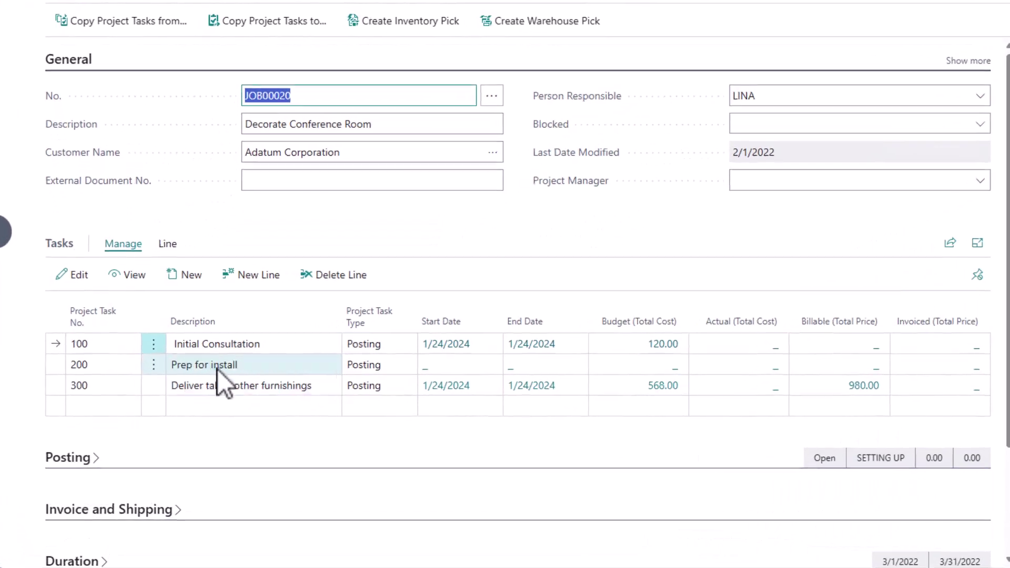
pyautogui.moveTo(236, 366)
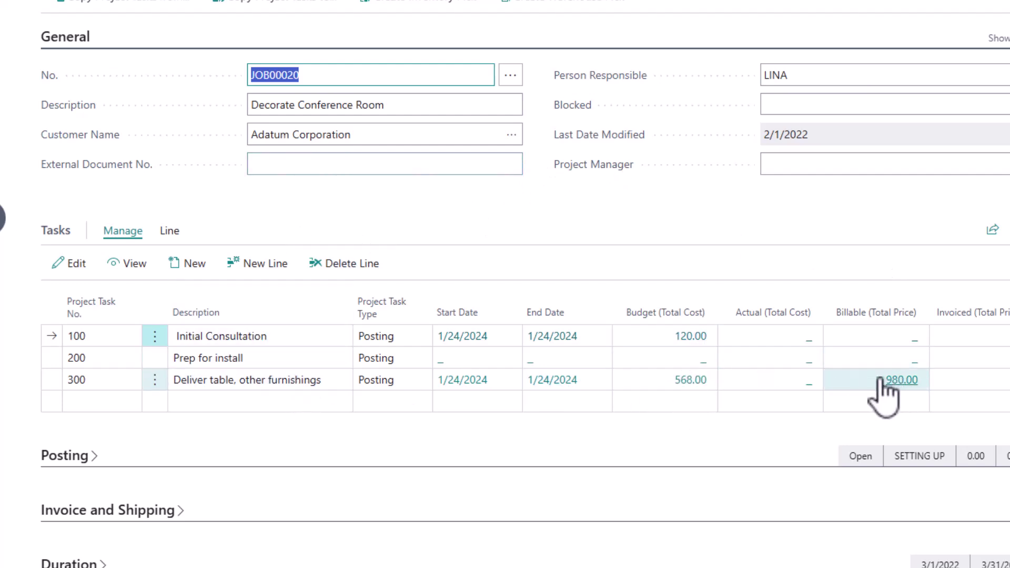
pyautogui.click(905, 381)
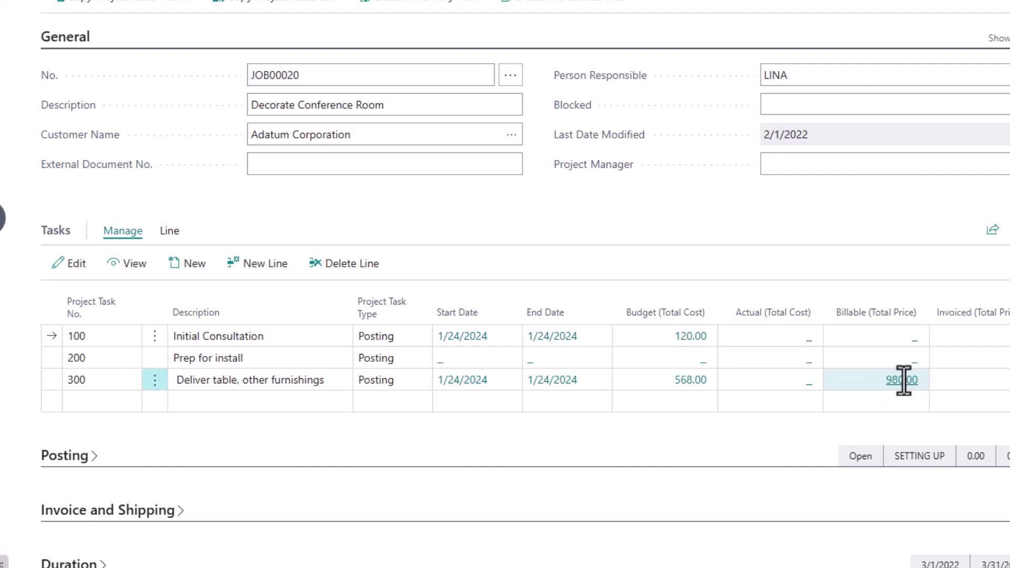
# - Show the project planning lines behind task 300's 980.00 billable total price
pyautogui.click(934, 428)
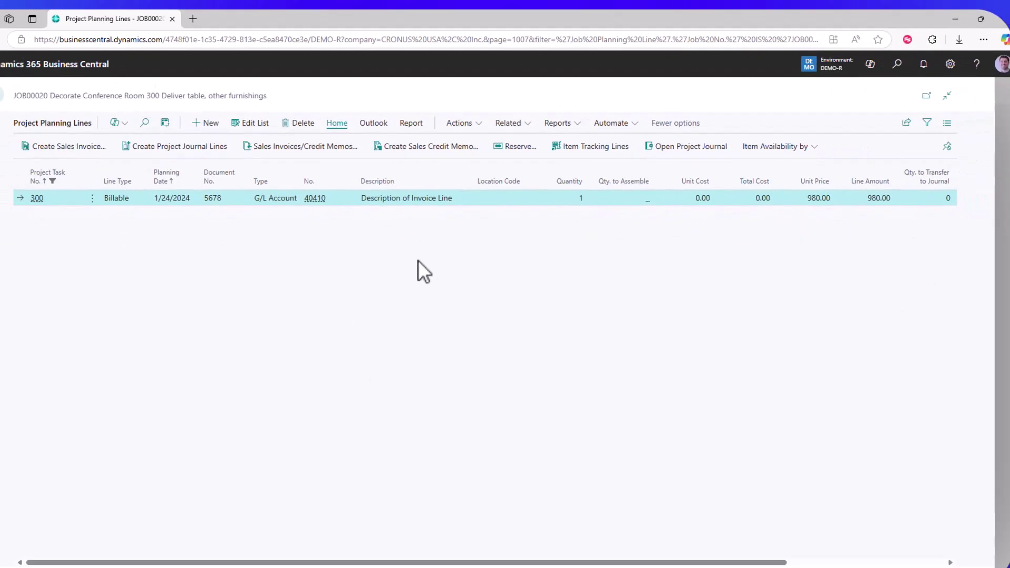
# - Transfer task 300's 980.00 planning line to a new sales invoice dated 4/9/2024
pyautogui.click(111, 144)
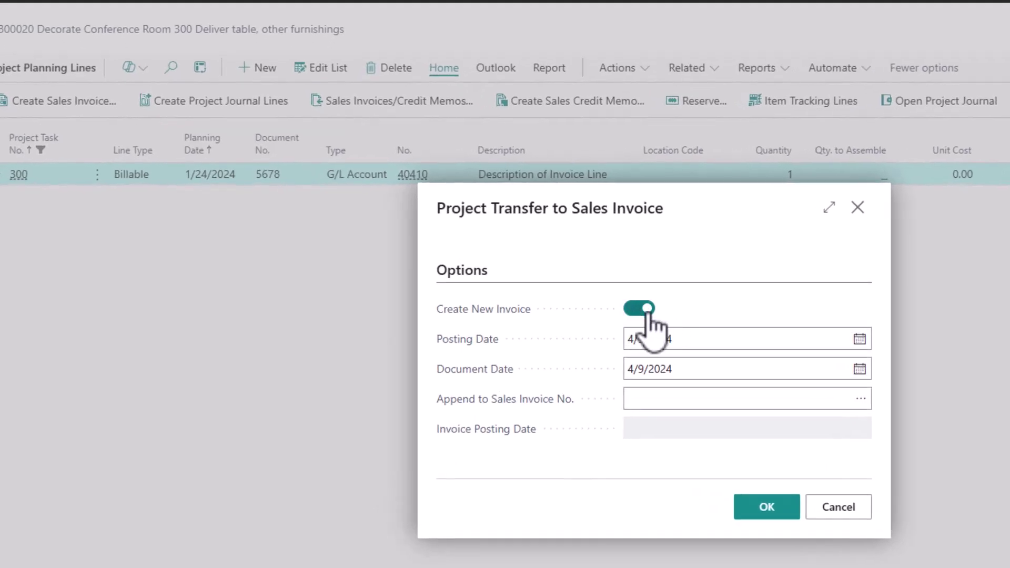
pyautogui.click(674, 399)
pyautogui.click(766, 505)
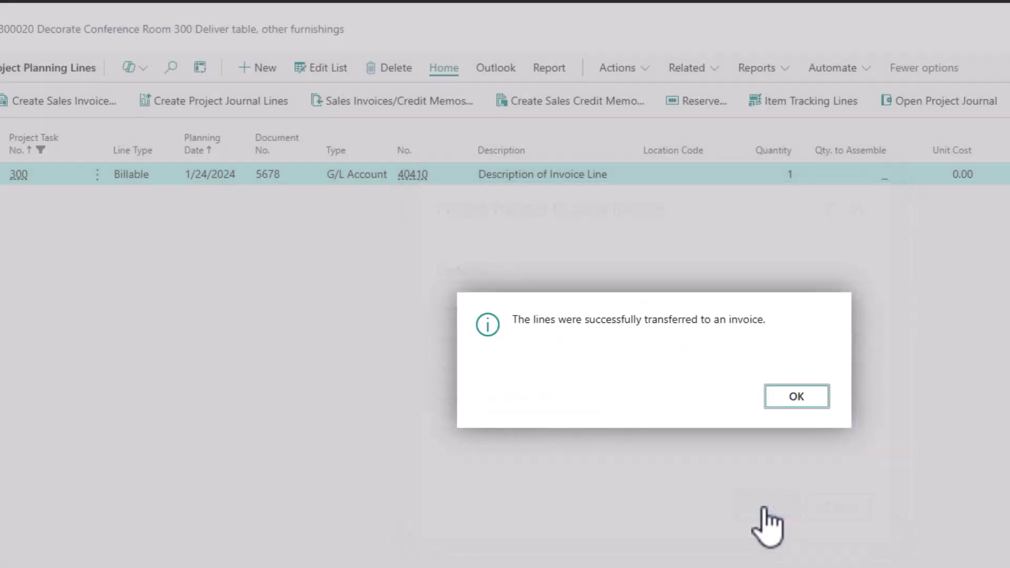
pyautogui.click(788, 399)
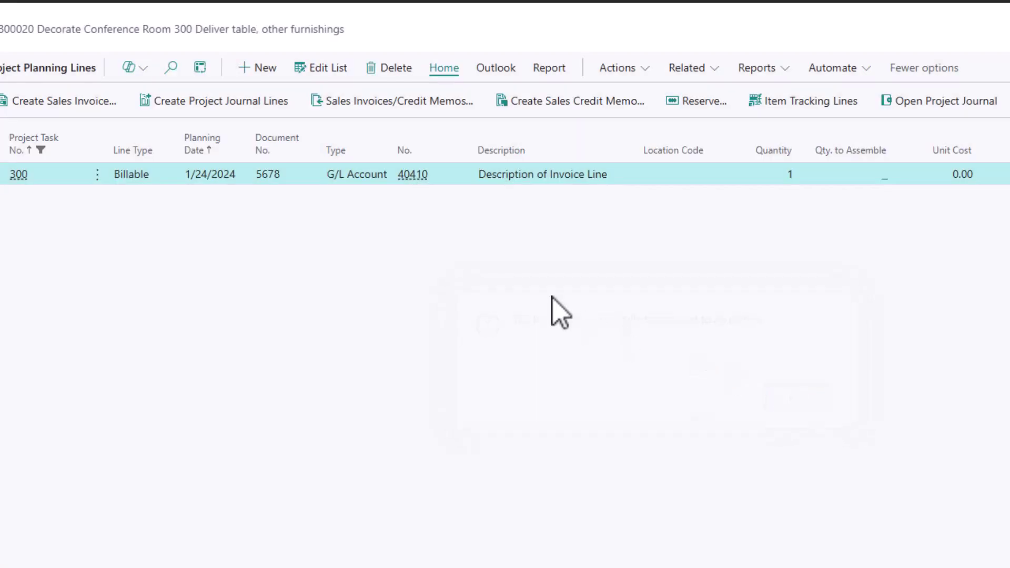
# - Open the new invoice and try changing its line's unit price from 980.00 to 1,200.00
pyautogui.click(366, 112)
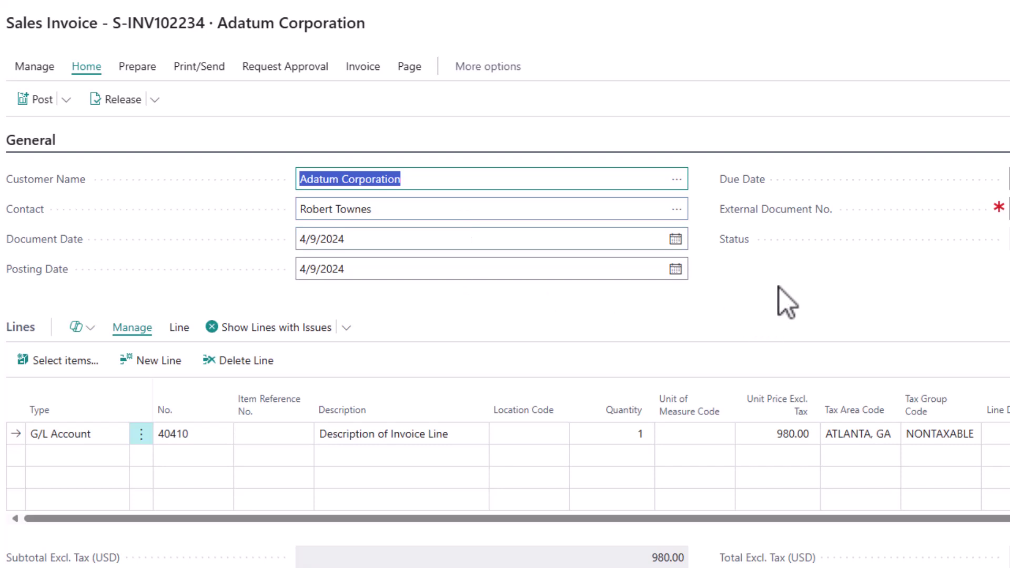
pyautogui.click(378, 437)
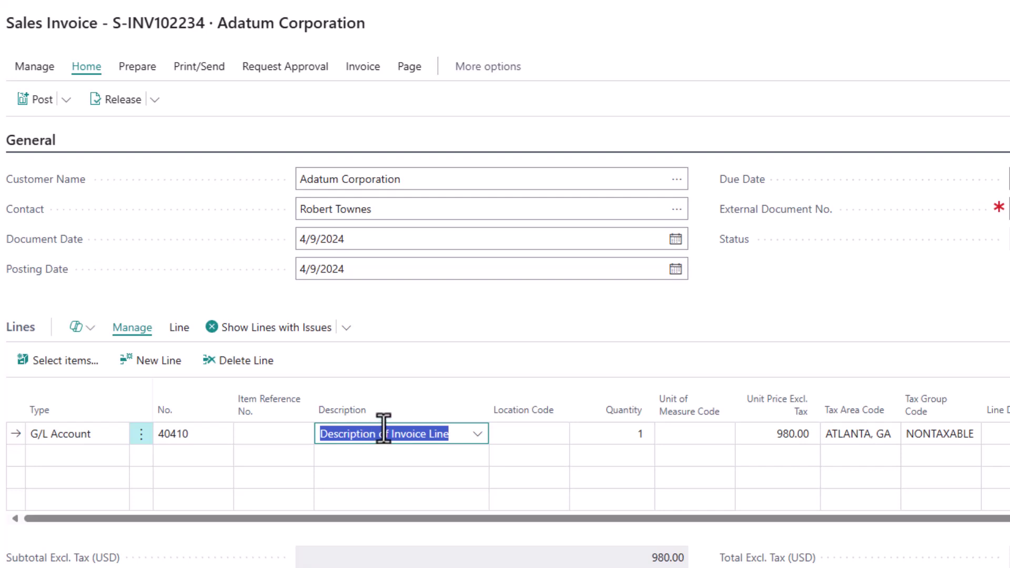
pyautogui.click(418, 377)
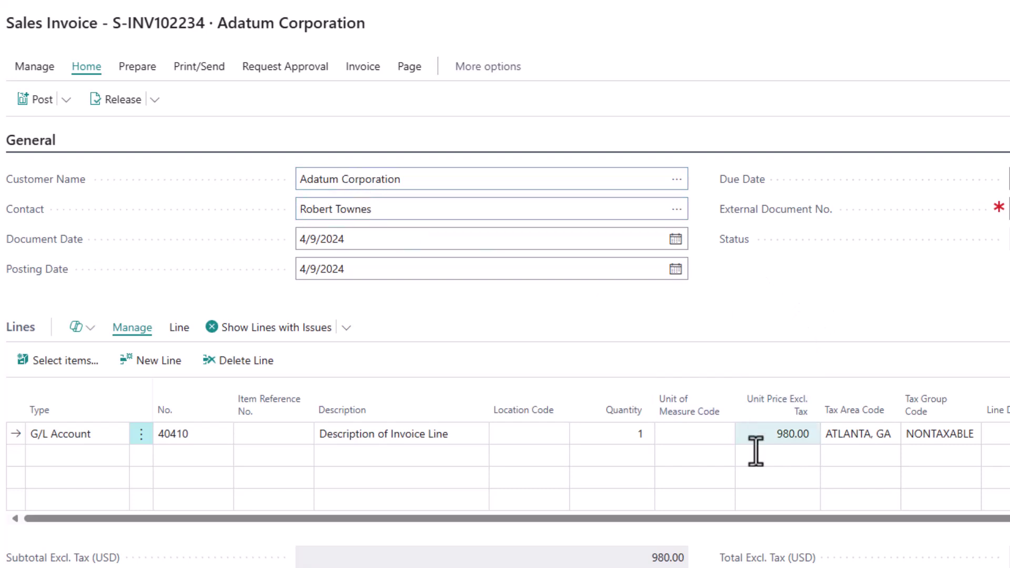
pyautogui.click(782, 433)
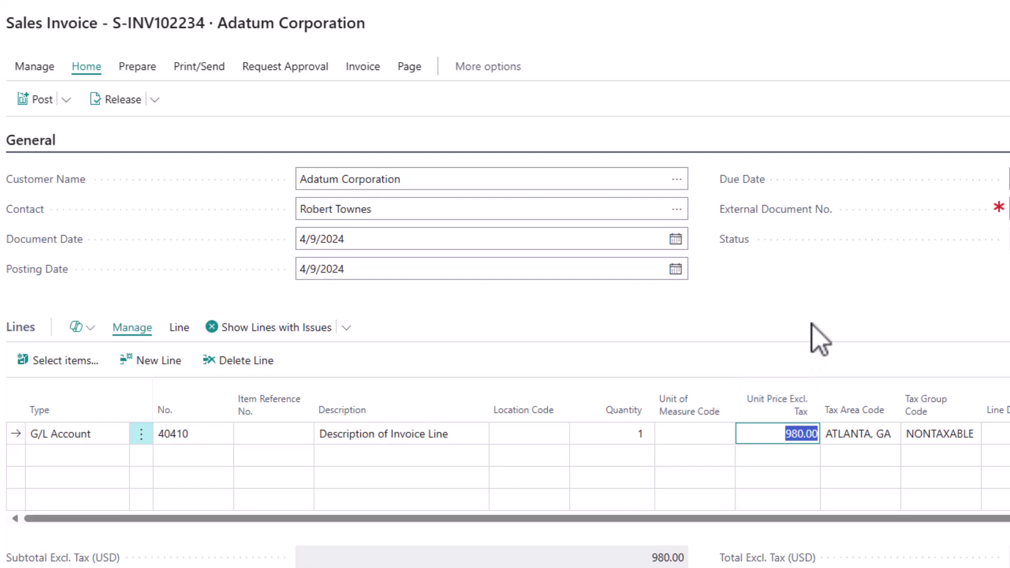
pyautogui.write('12')
pyautogui.press('Tab')
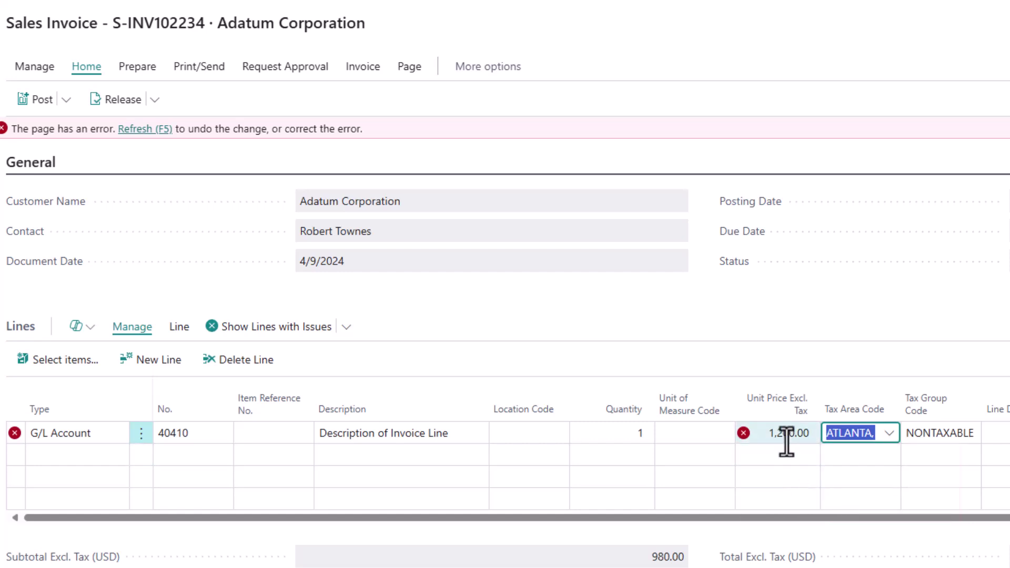
# - Discard the rejected price, delete S-INV102234, and reprice task 300's planning line at 1,200.00
pyautogui.click(36, 67)
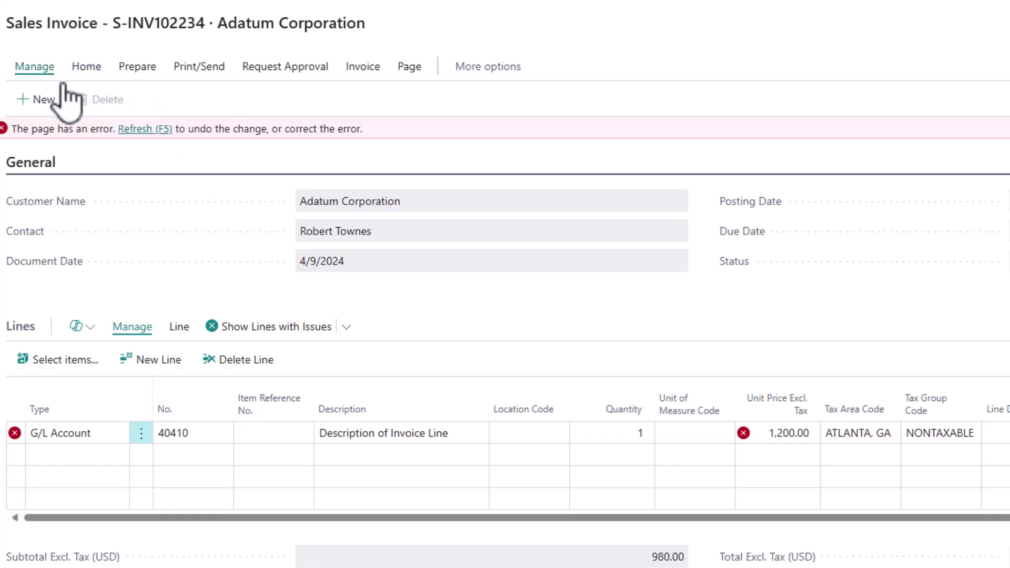
pyautogui.click(138, 130)
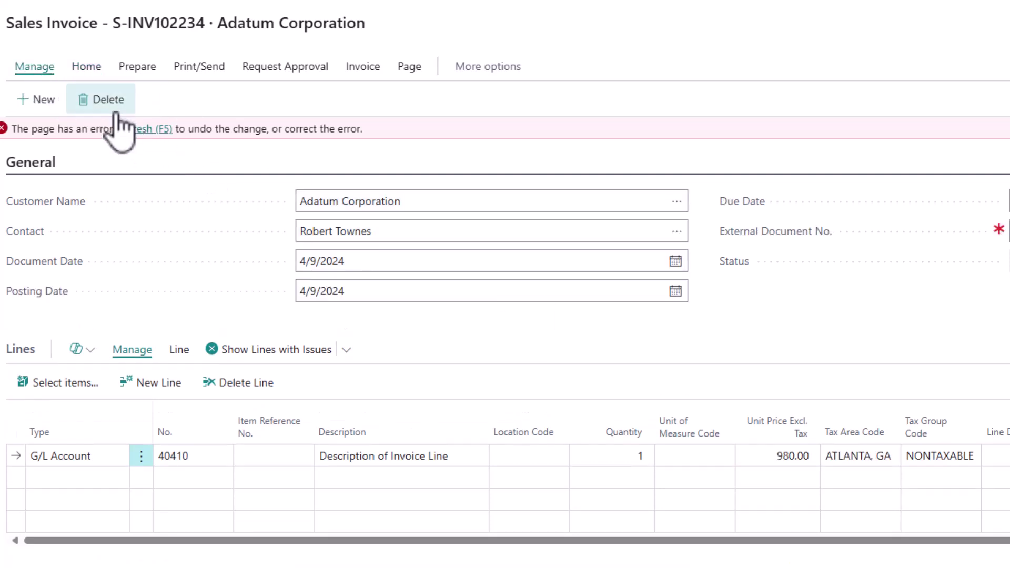
pyautogui.click(108, 100)
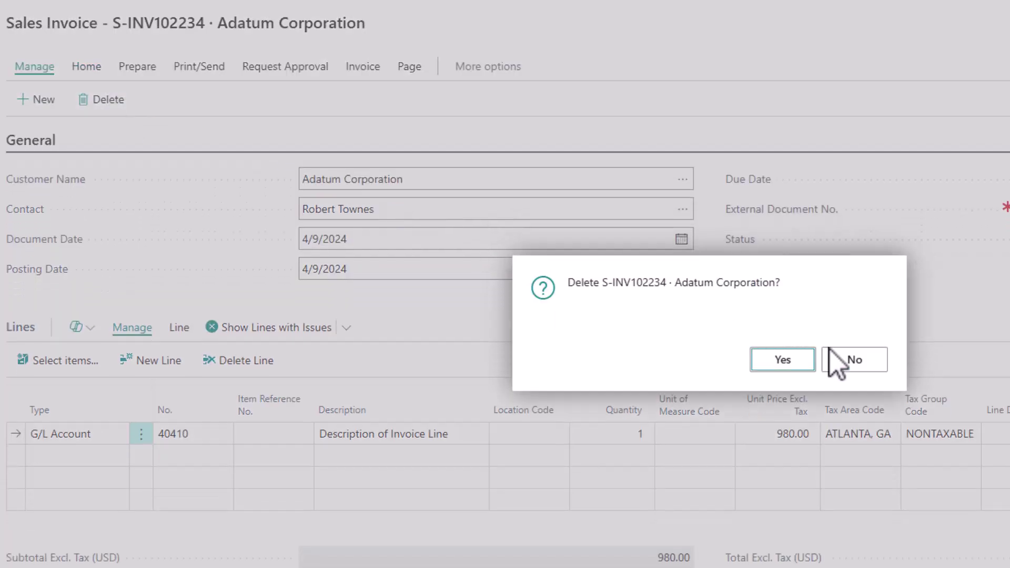
pyautogui.click(789, 369)
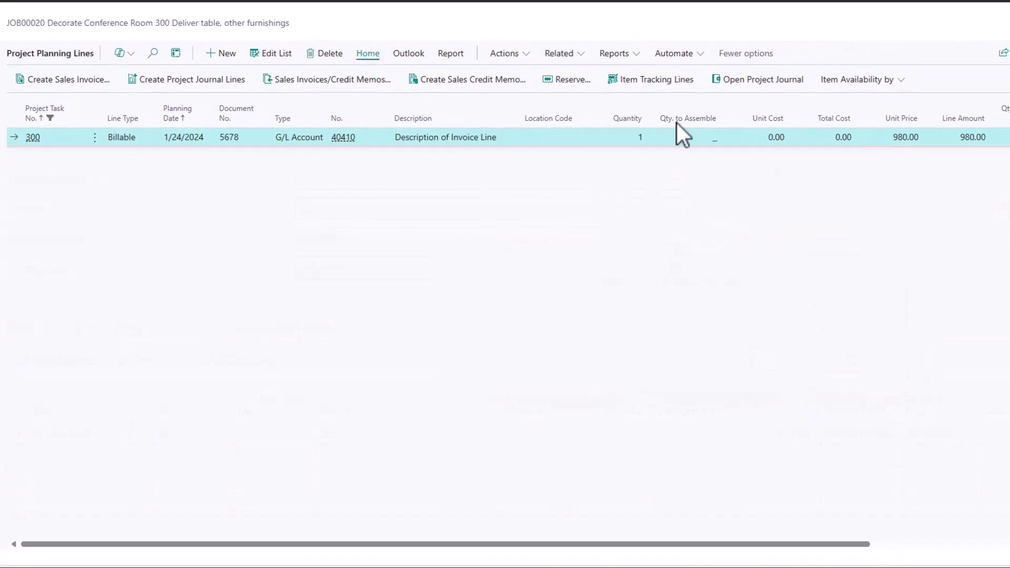
pyautogui.click(889, 136)
pyautogui.press('Tab')
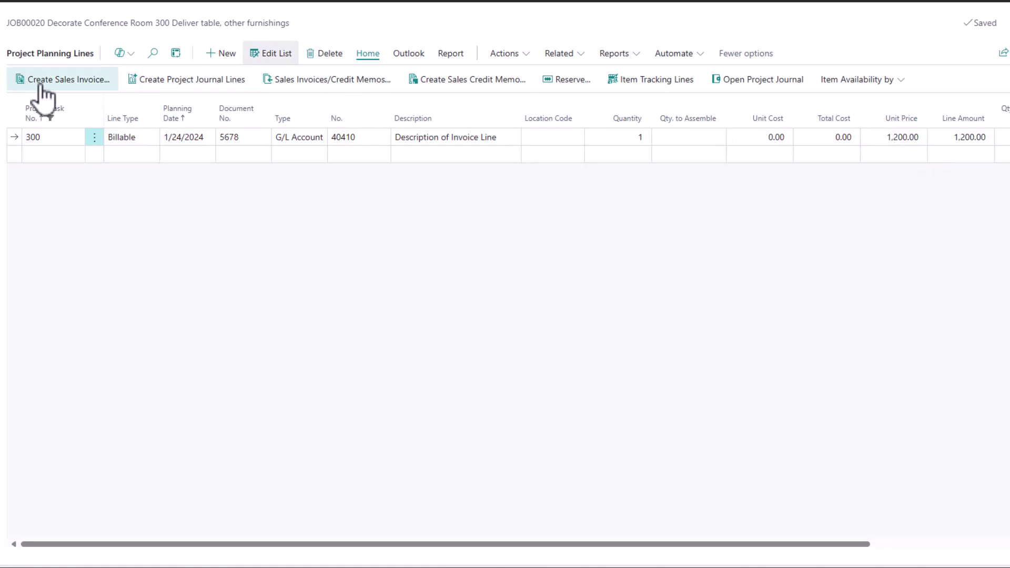
# - Create sales invoice S-INV102235 from the 1,200.00 planning line and review it
pyautogui.click(37, 84)
pyautogui.click(623, 400)
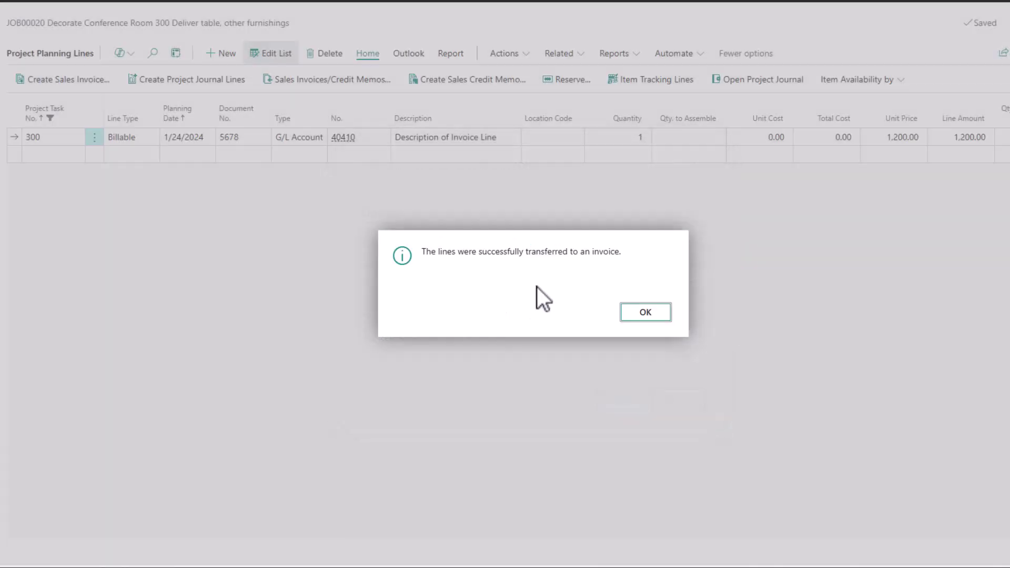
pyautogui.click(645, 312)
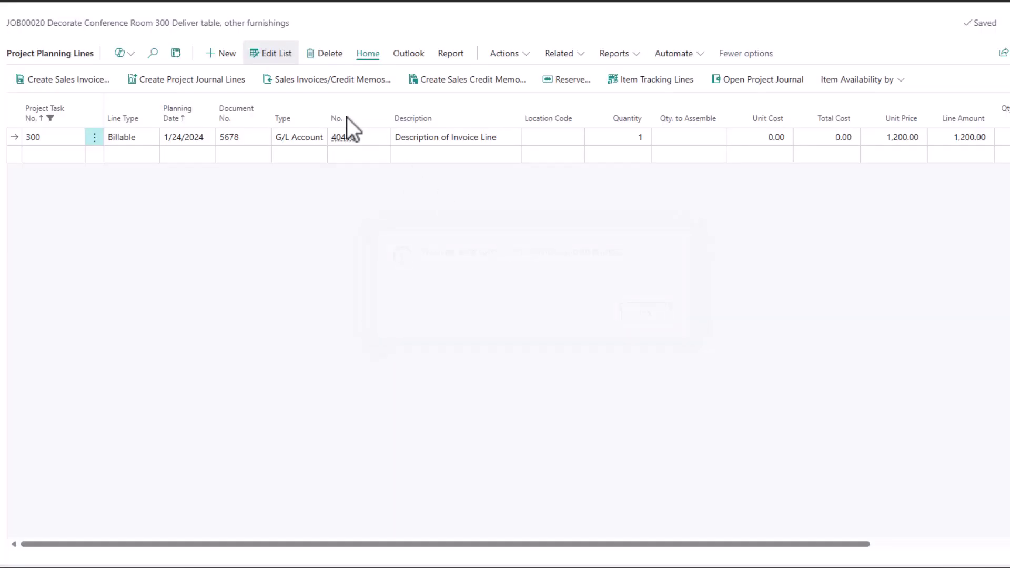
pyautogui.click(298, 84)
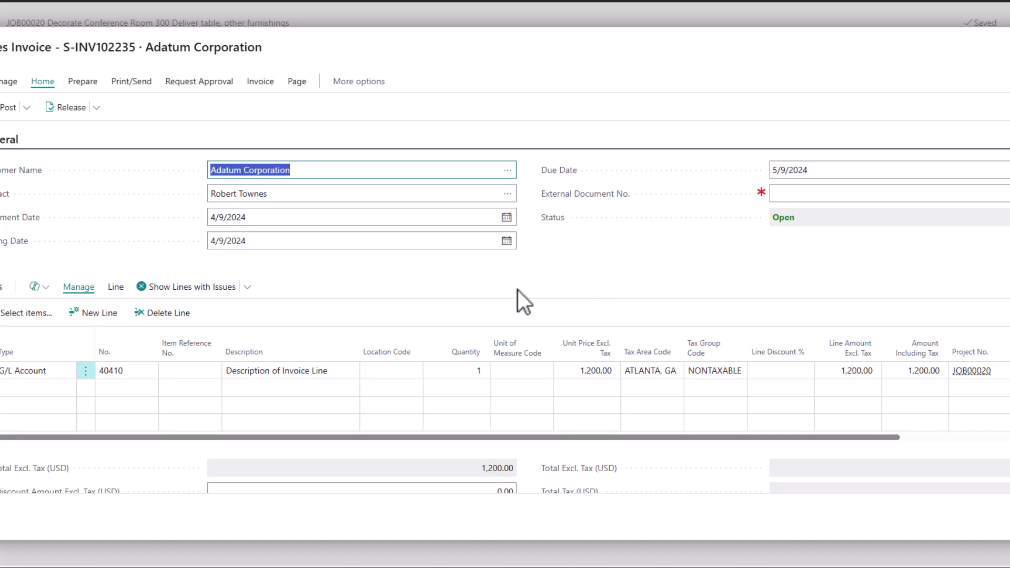
pyautogui.press('Escape')
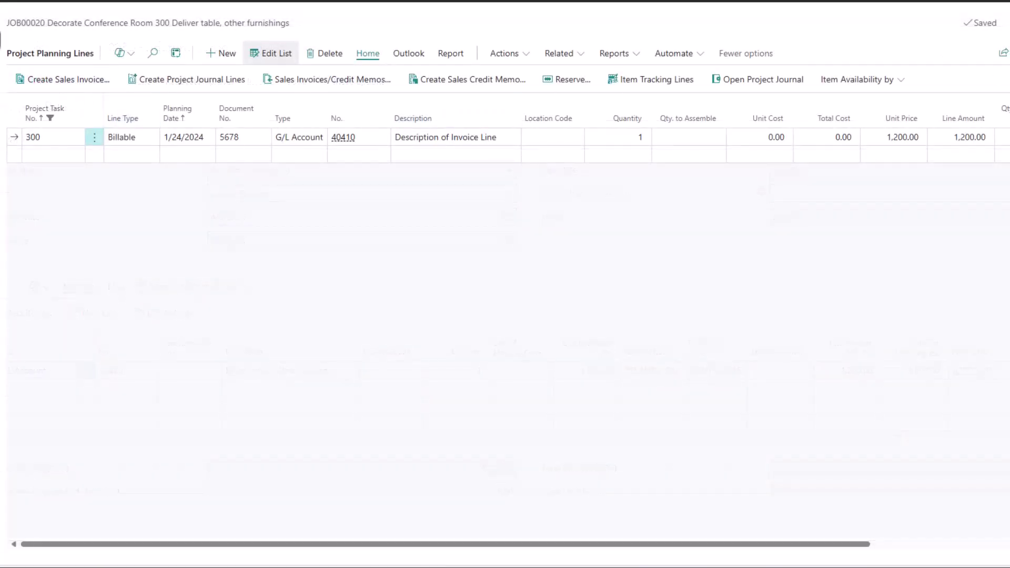
# - Open project J00010 and show the planning lines behind task 110's 300.00 billable amount
pyautogui.press('Escape')
pyautogui.press('Escape')
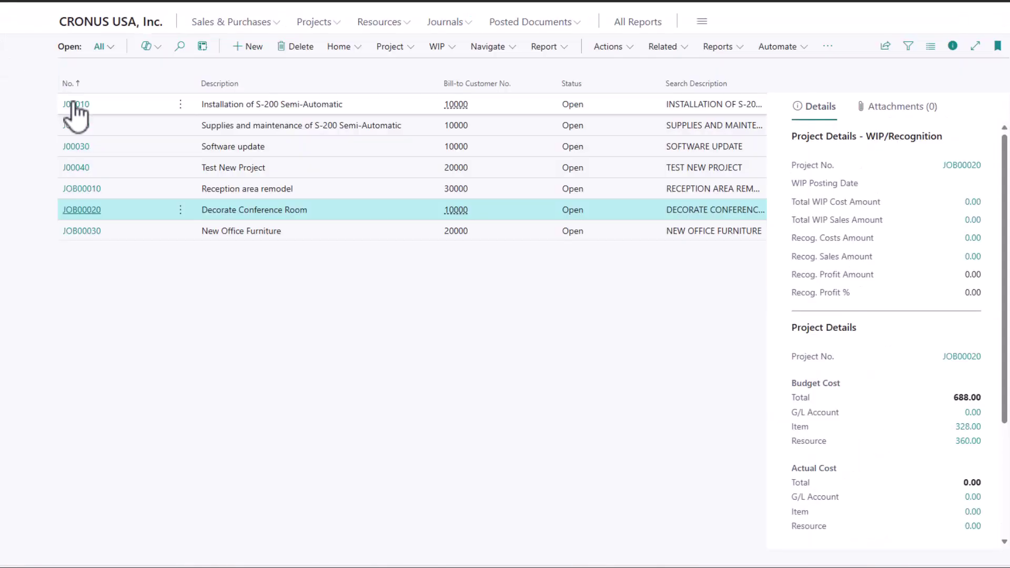
pyautogui.click(74, 105)
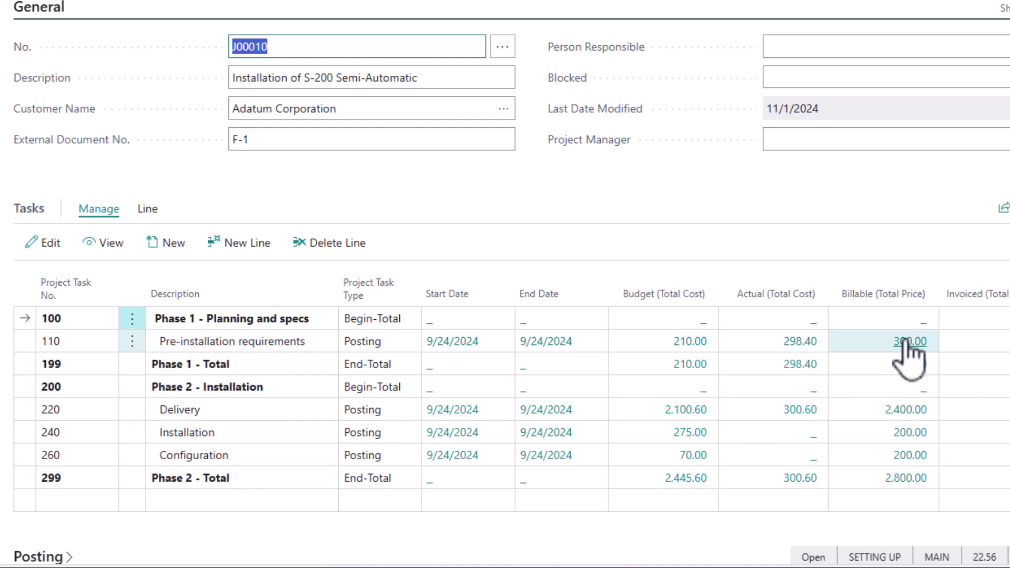
pyautogui.click(905, 342)
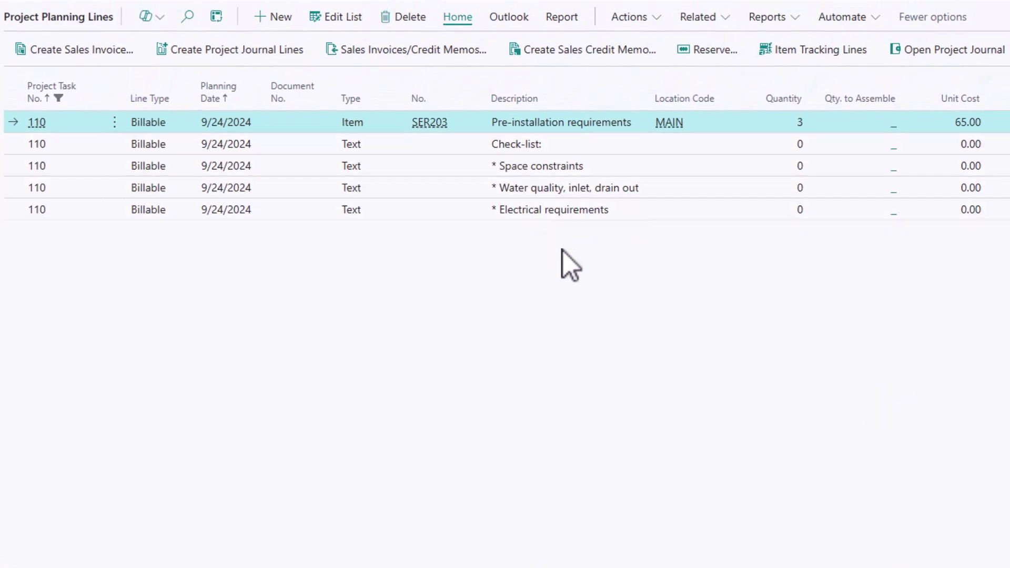
# - Transfer task 110's line to new invoice S-INV102236 and view its SER203 line totalling 300.00
pyautogui.click(64, 52)
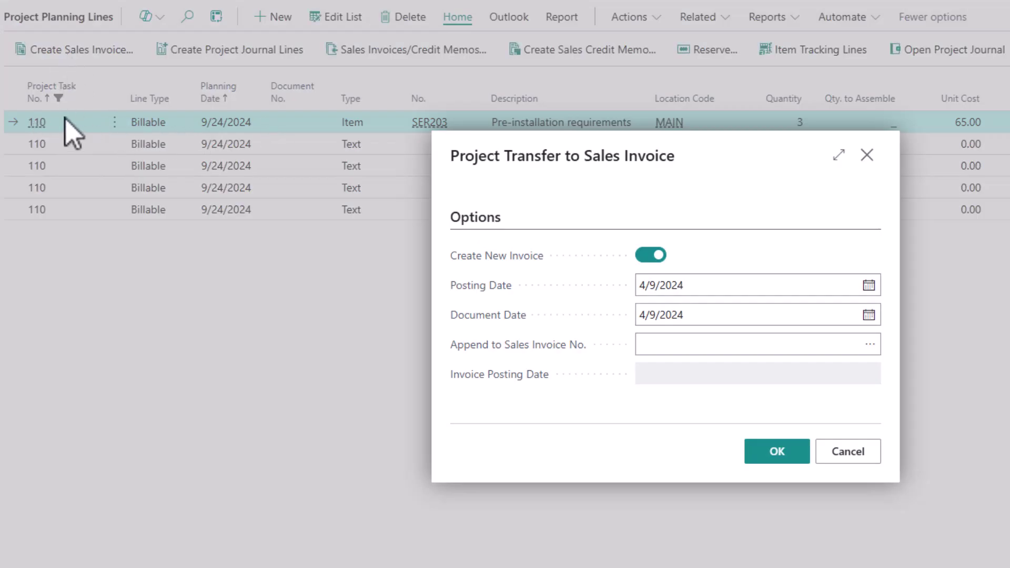
pyautogui.click(778, 452)
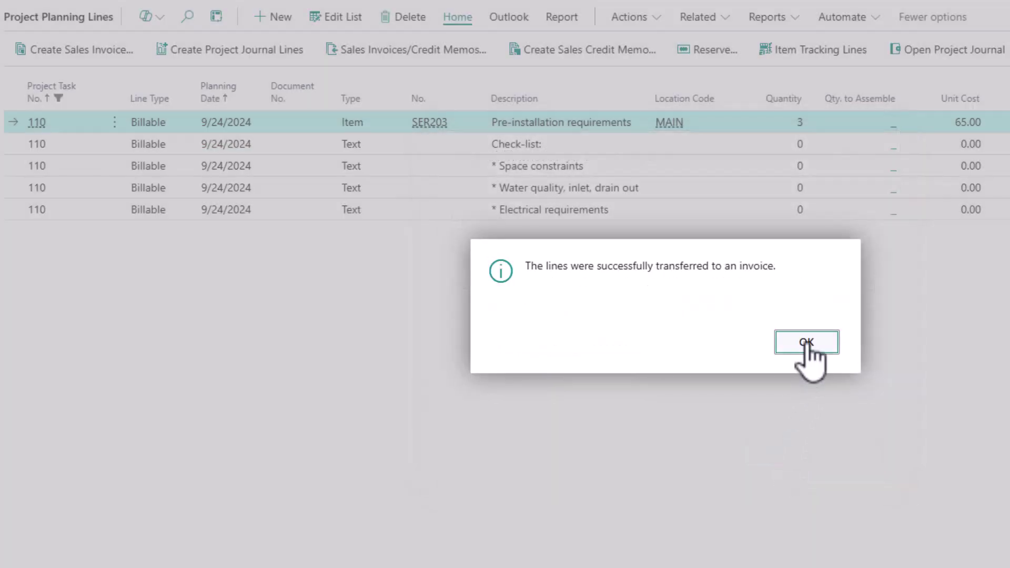
pyautogui.click(804, 343)
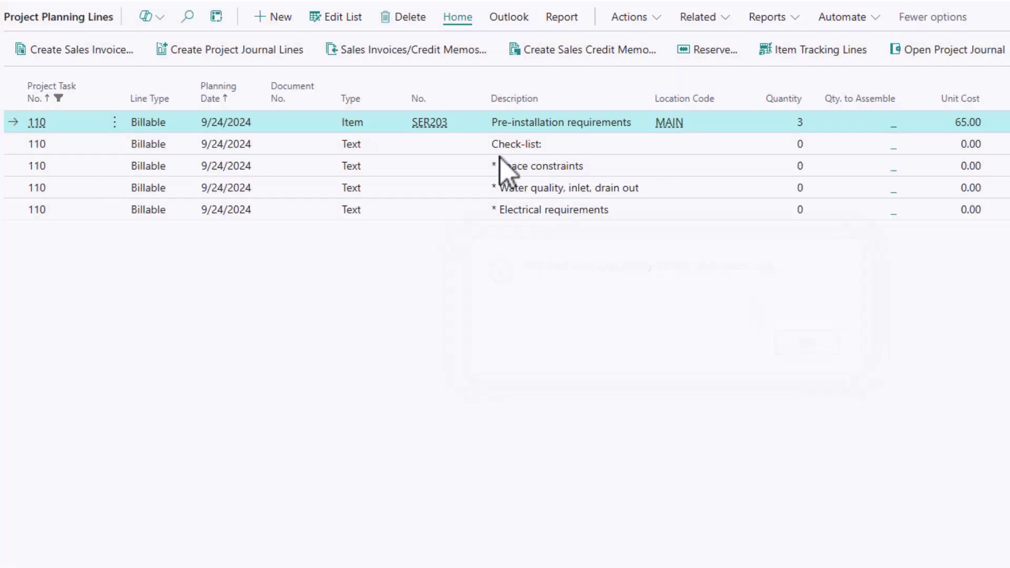
pyautogui.click(413, 49)
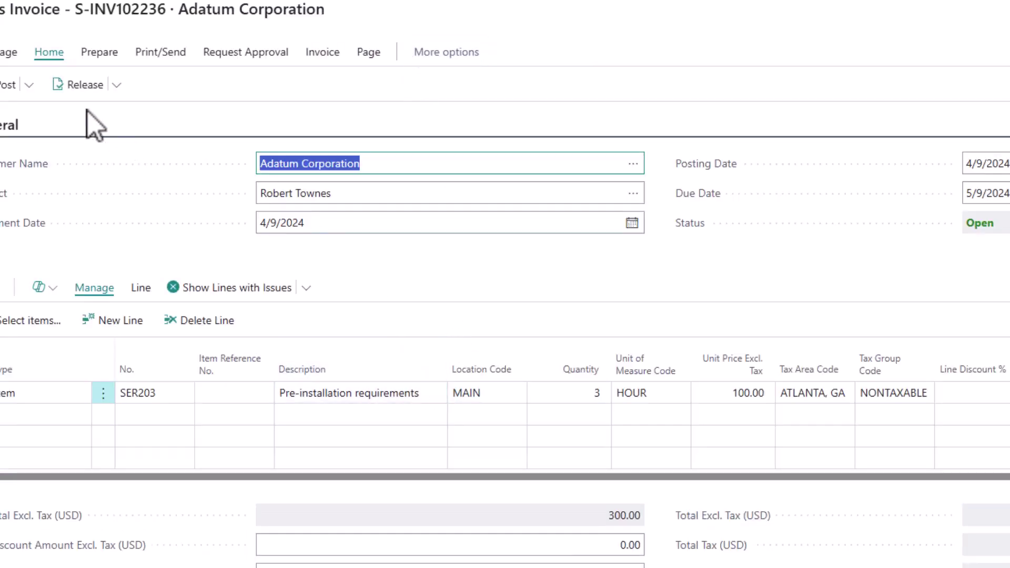
# - Delete sales invoice S-INV102236
pyautogui.click(5, 53)
pyautogui.click(68, 86)
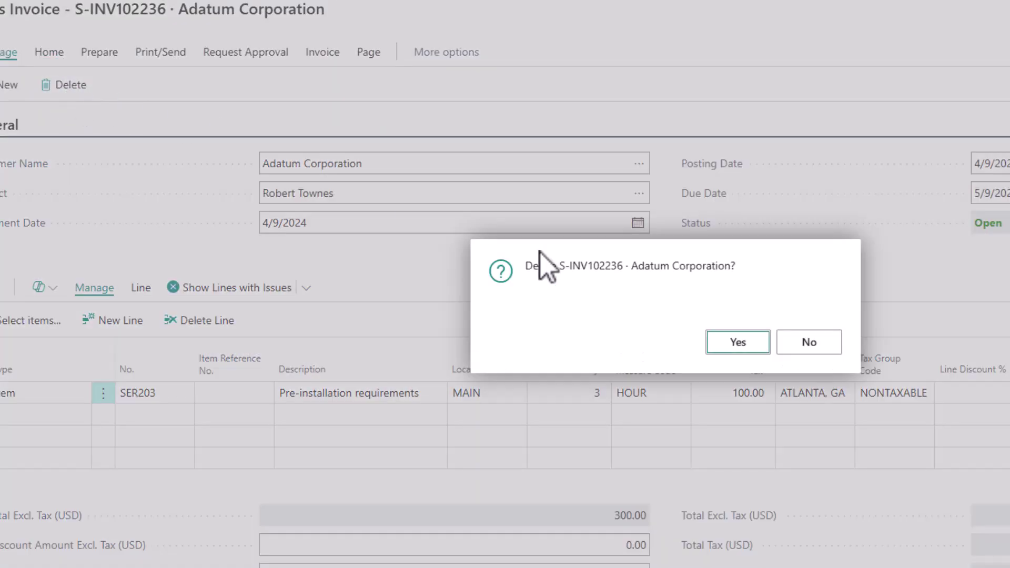
pyautogui.click(739, 343)
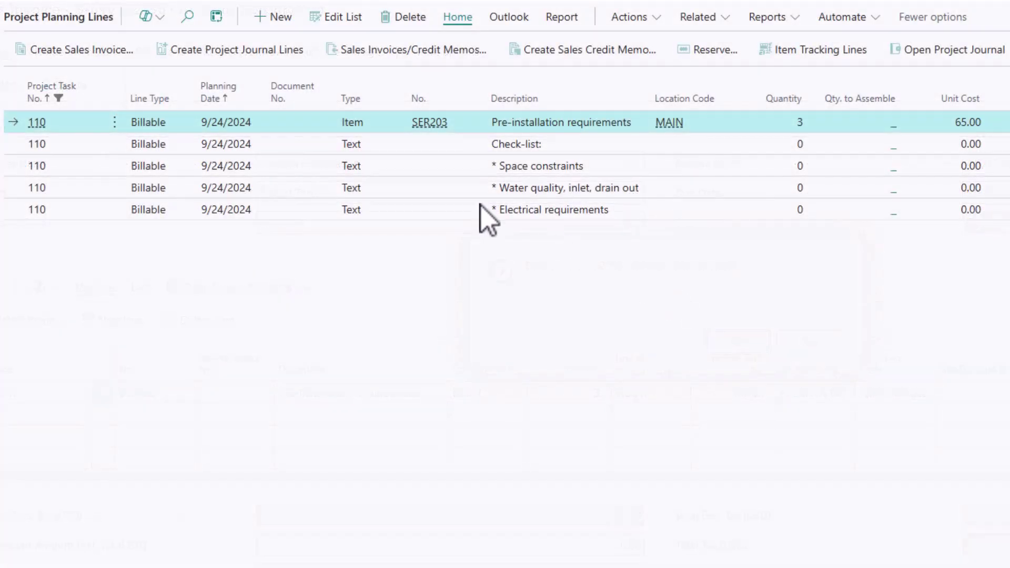
# - Select all five task 110 planning lines and transfer them to new invoice S-INV102237
pyautogui.keyDown('shift'); pyautogui.click(570, 214); pyautogui.keyUp('shift')
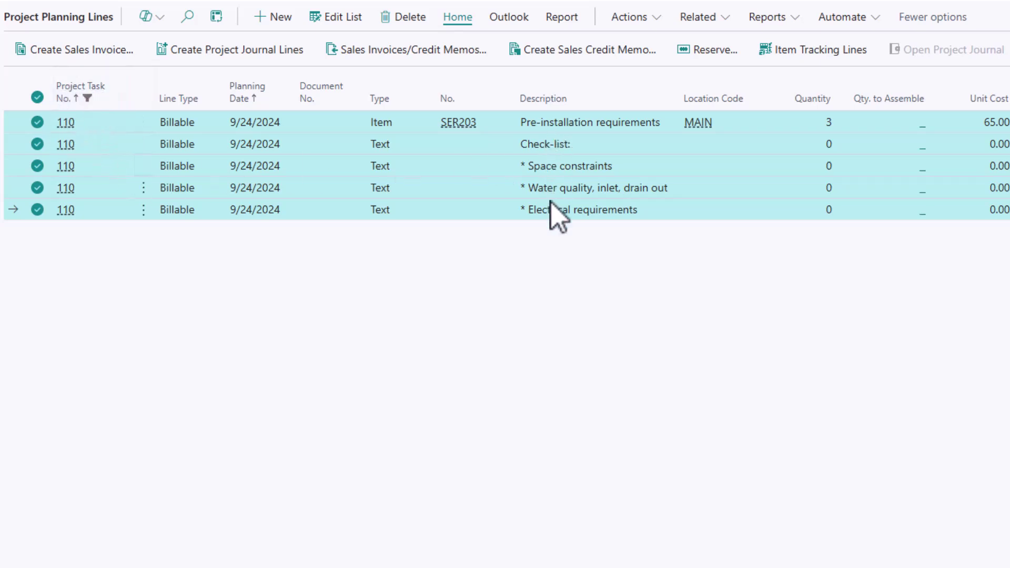
pyautogui.click(69, 51)
pyautogui.click(774, 453)
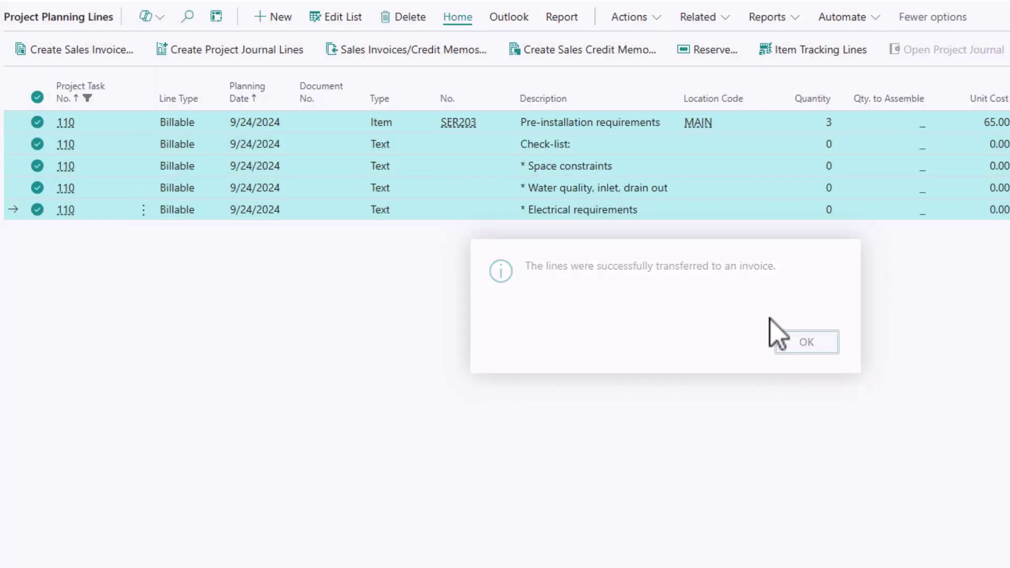
pyautogui.click(784, 341)
pyautogui.click(403, 50)
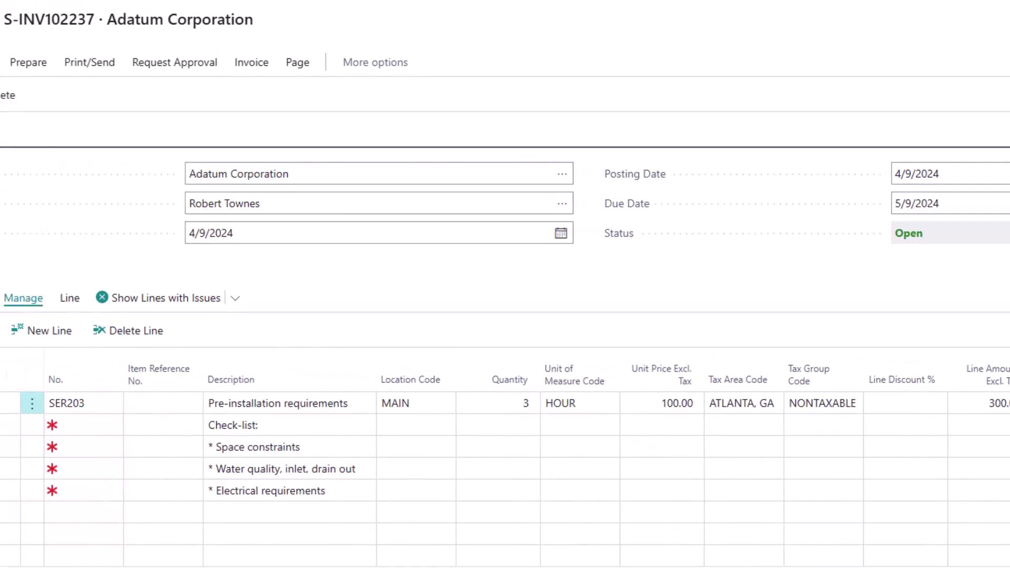
# - Delete invoice S-INV102237 and go back to project J00010's card
pyautogui.click(102, 105)
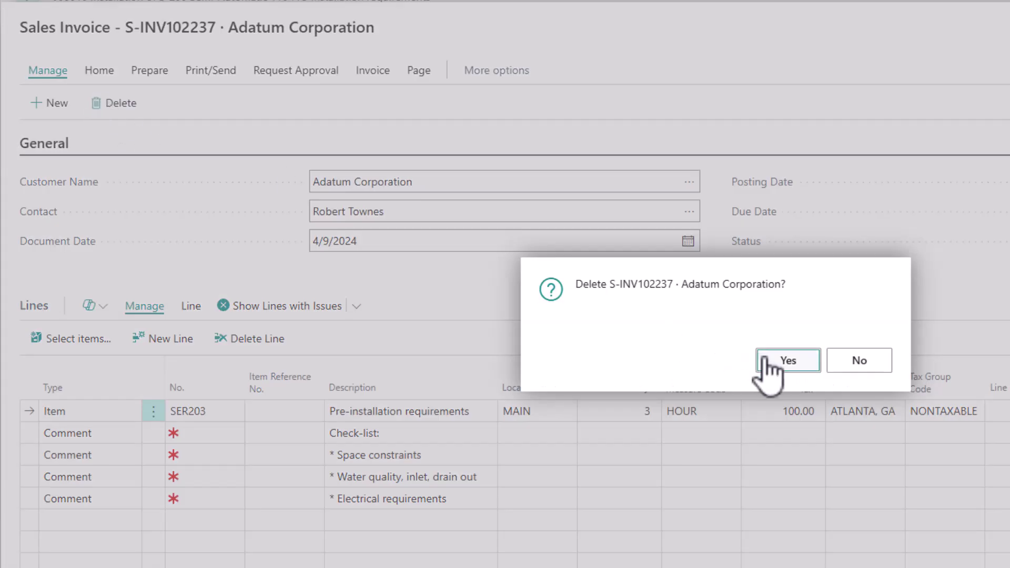
pyautogui.click(786, 363)
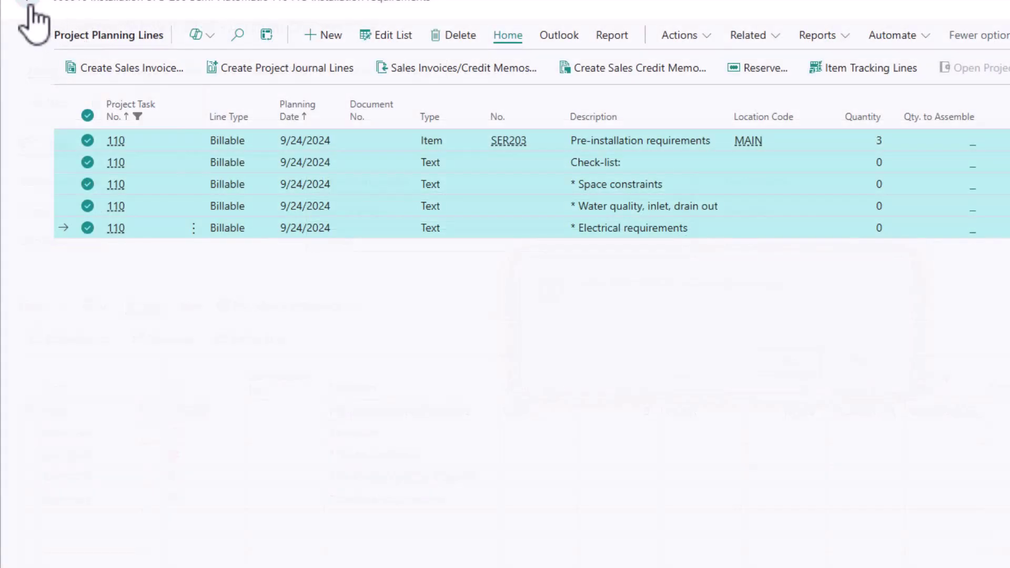
pyautogui.click(27, 6)
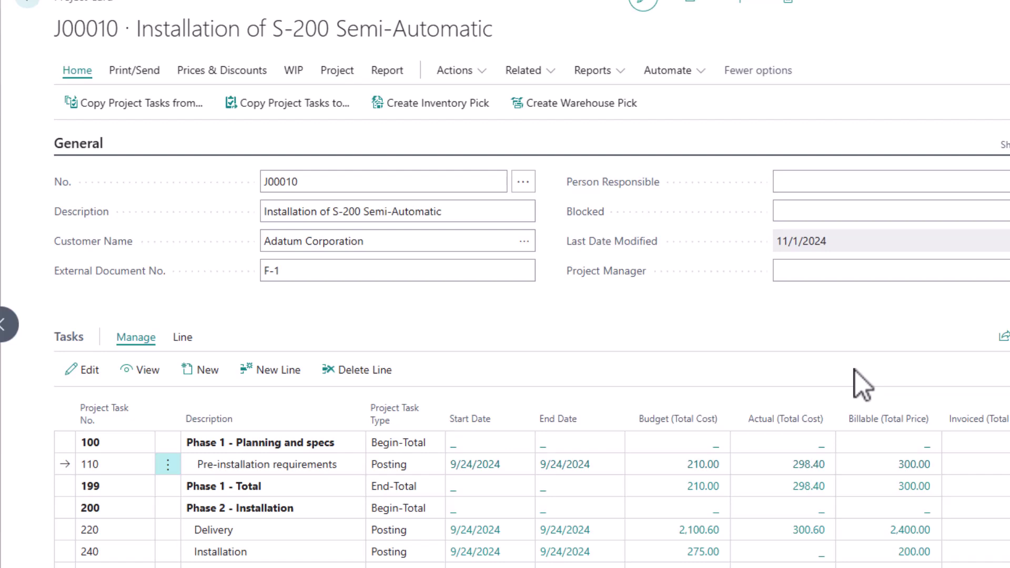
# - From the J00010 Project Card's Project tab, open Project Planning Lines for tasks 110–260
pyautogui.click(526, 71)
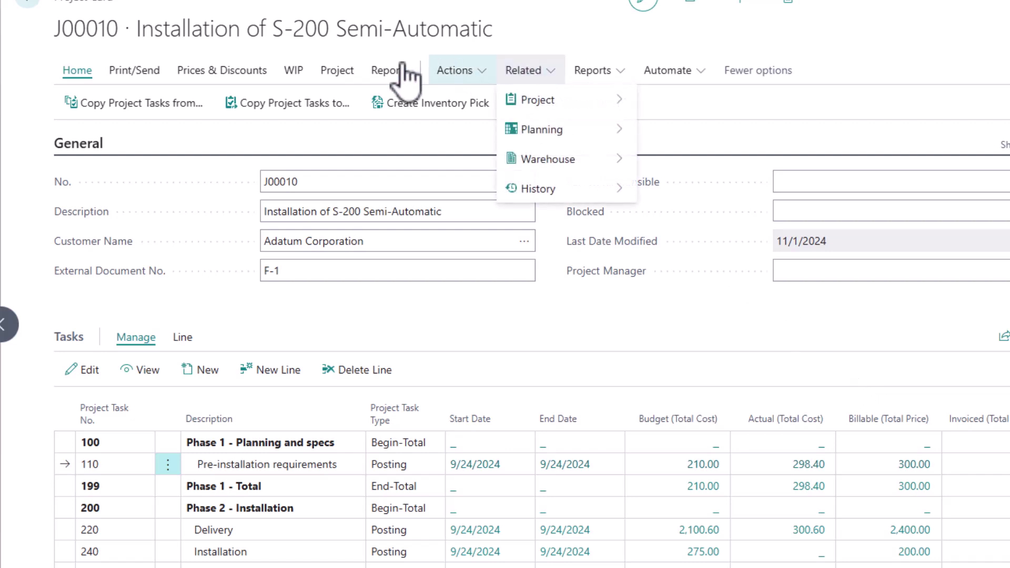
pyautogui.click(337, 71)
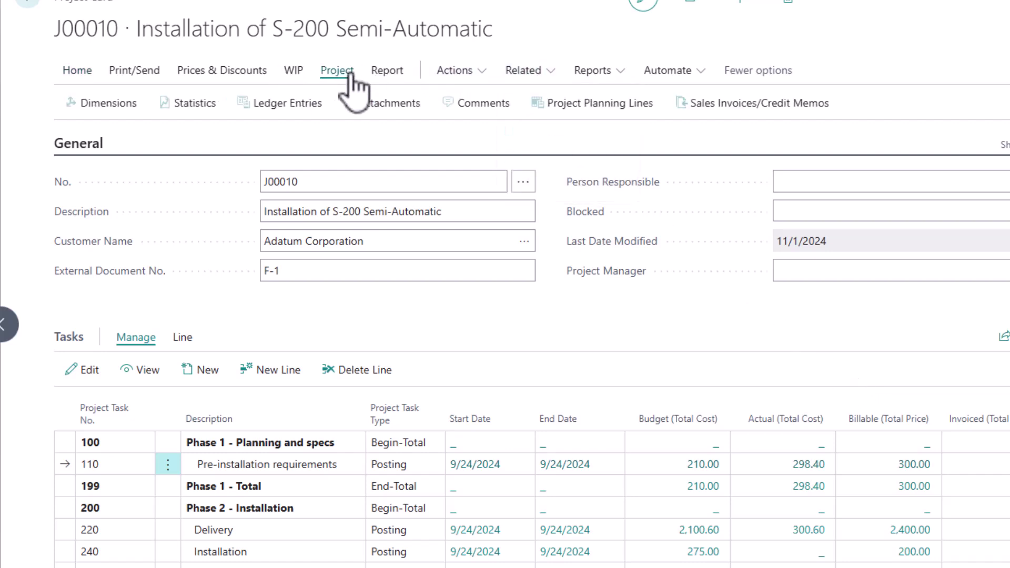
pyautogui.click(593, 108)
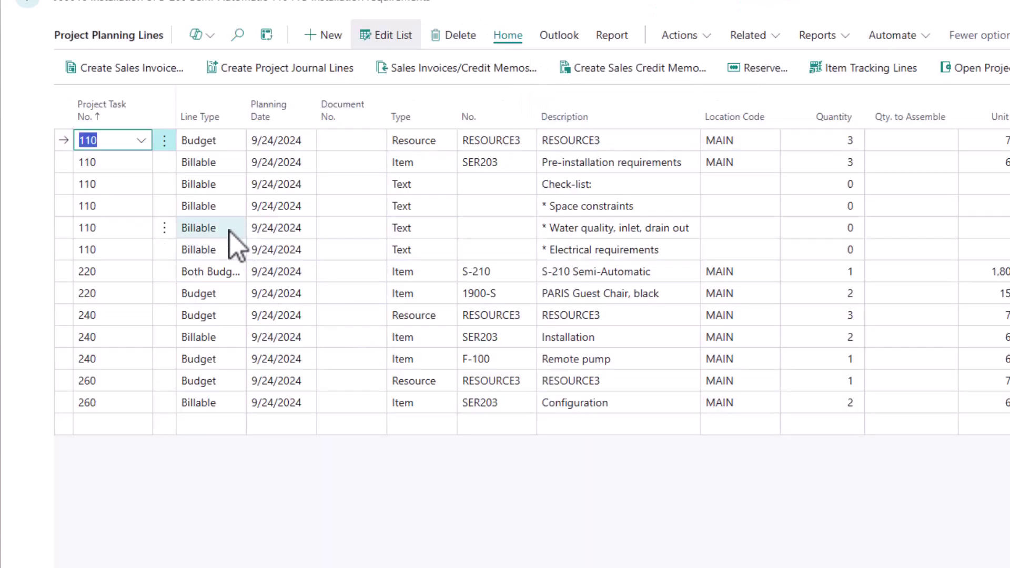
pyautogui.click(240, 122)
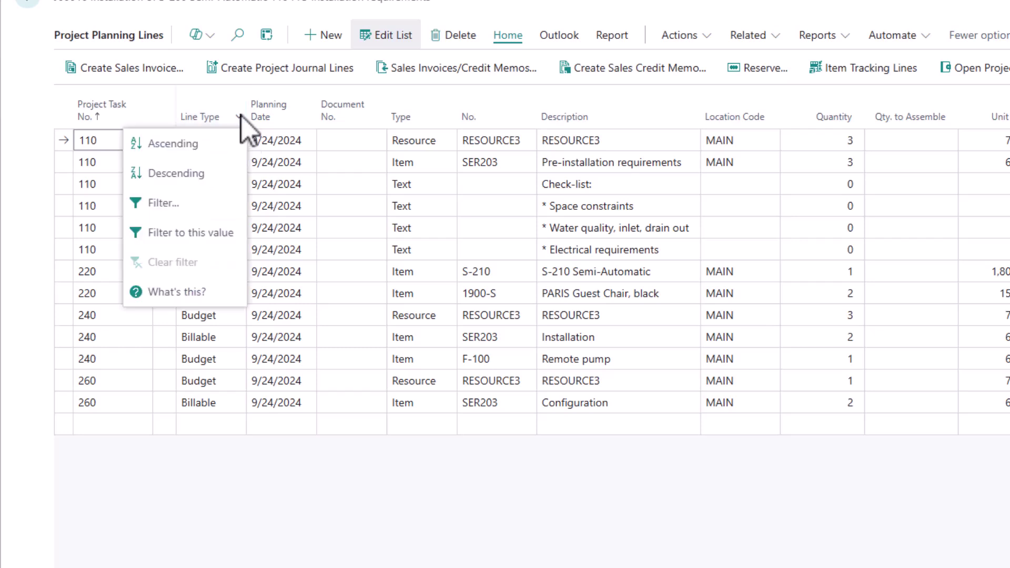
pyautogui.click(241, 125)
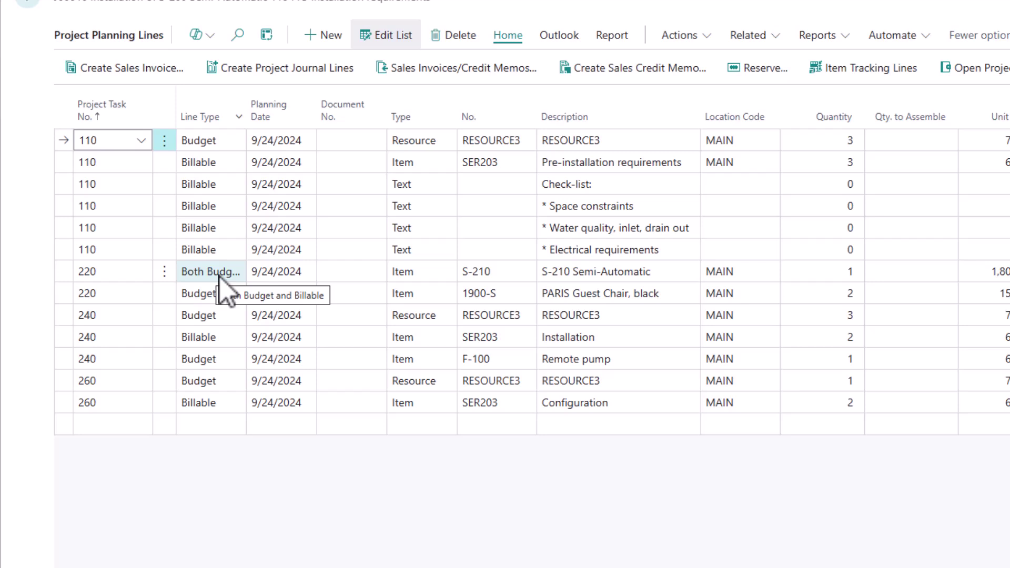
# - Filter the Line Type column to Billable and Both Budget and Billable, leaving eight lines
pyautogui.click(238, 118)
pyautogui.click(181, 203)
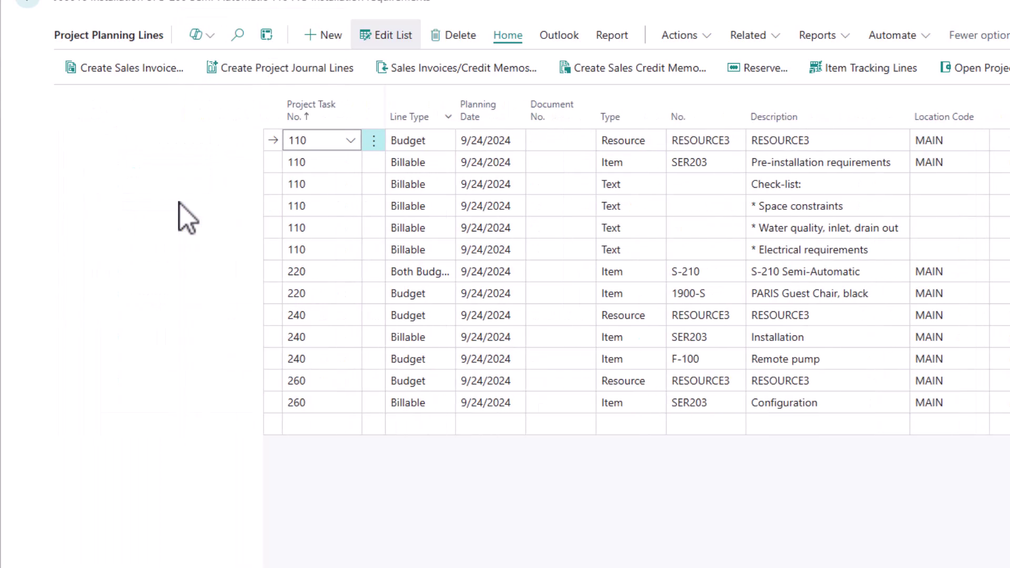
pyautogui.click(139, 216)
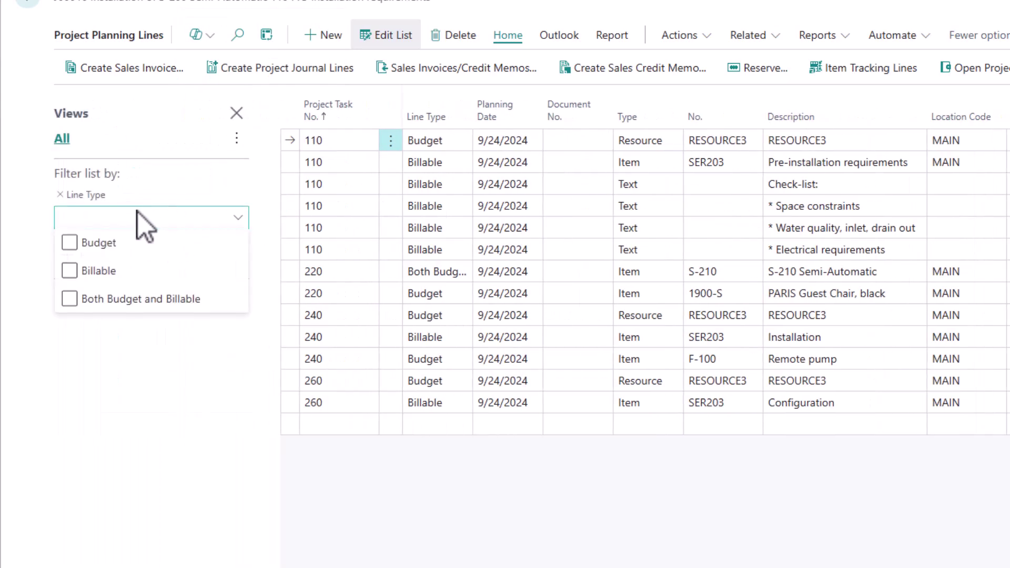
pyautogui.click(87, 270)
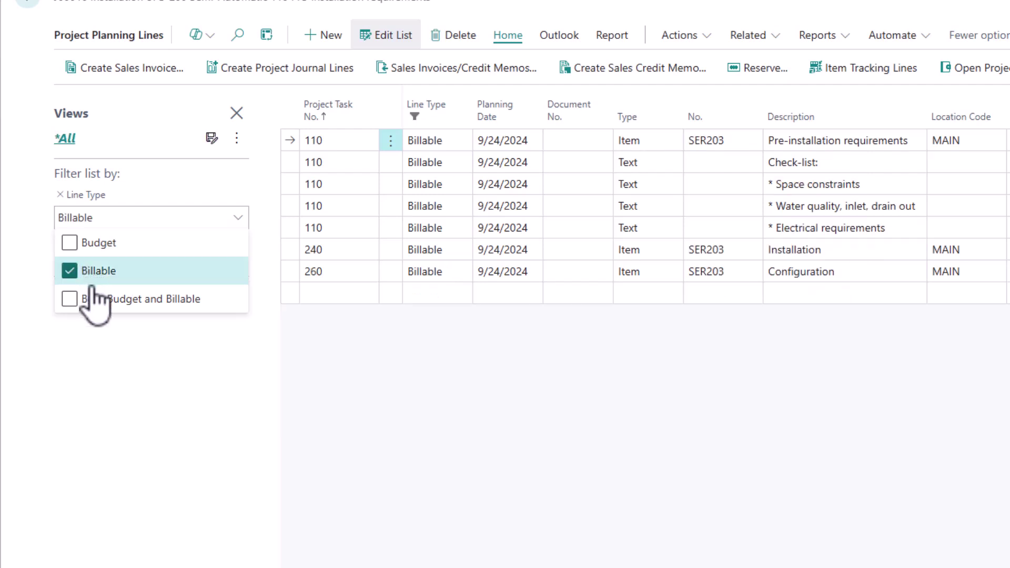
pyautogui.click(94, 299)
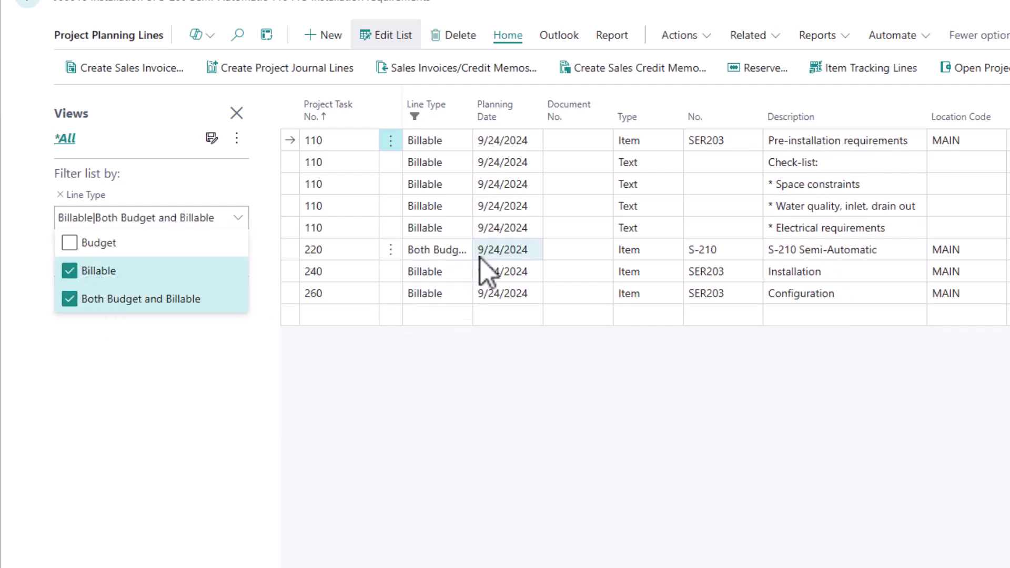
pyautogui.click(242, 221)
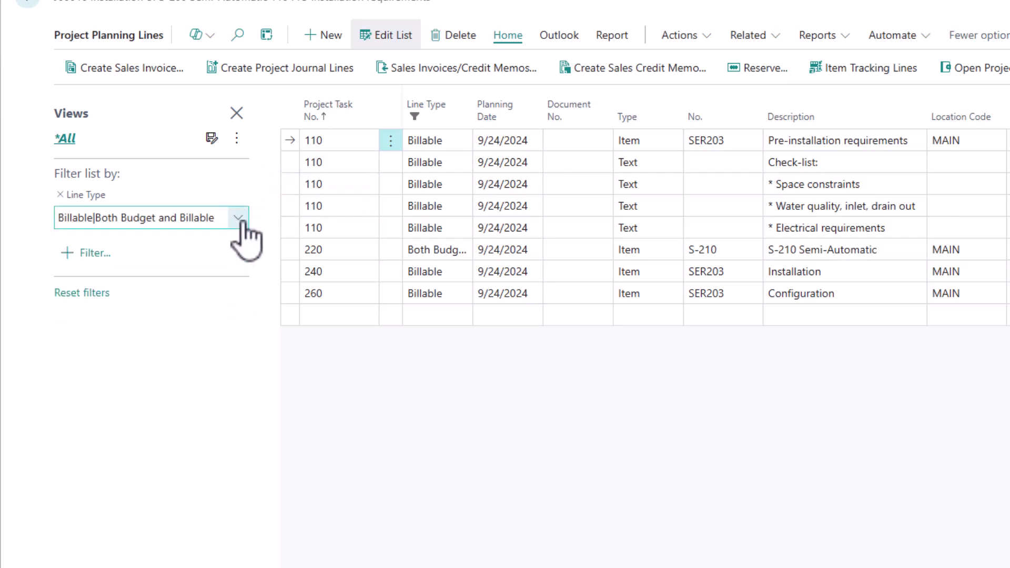
# - Select all eight filtered lines and create one new sales invoice from them
pyautogui.keyDown('shift'); pyautogui.click(796, 293); pyautogui.keyUp('shift')
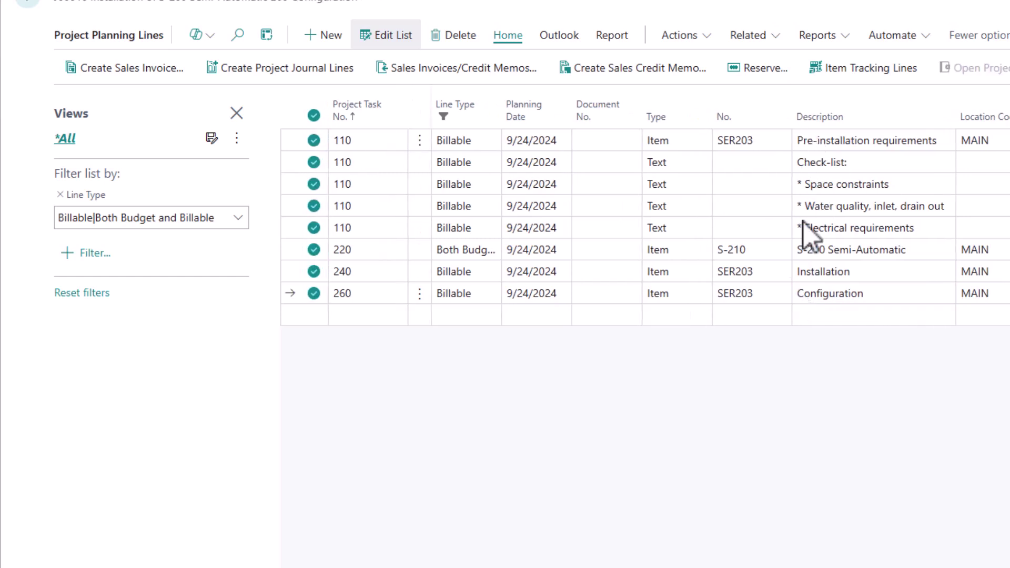
pyautogui.click(107, 69)
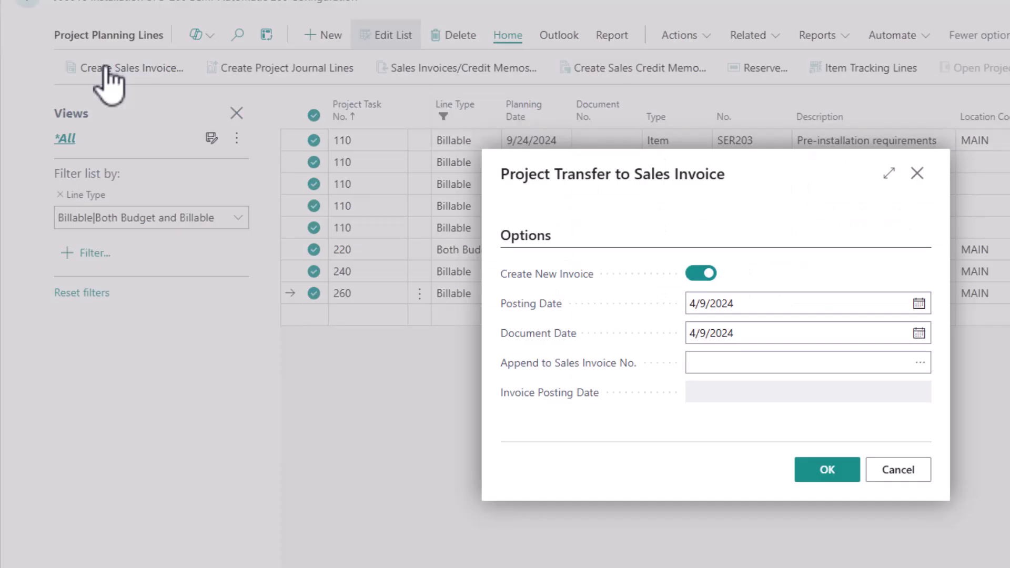
pyautogui.click(826, 473)
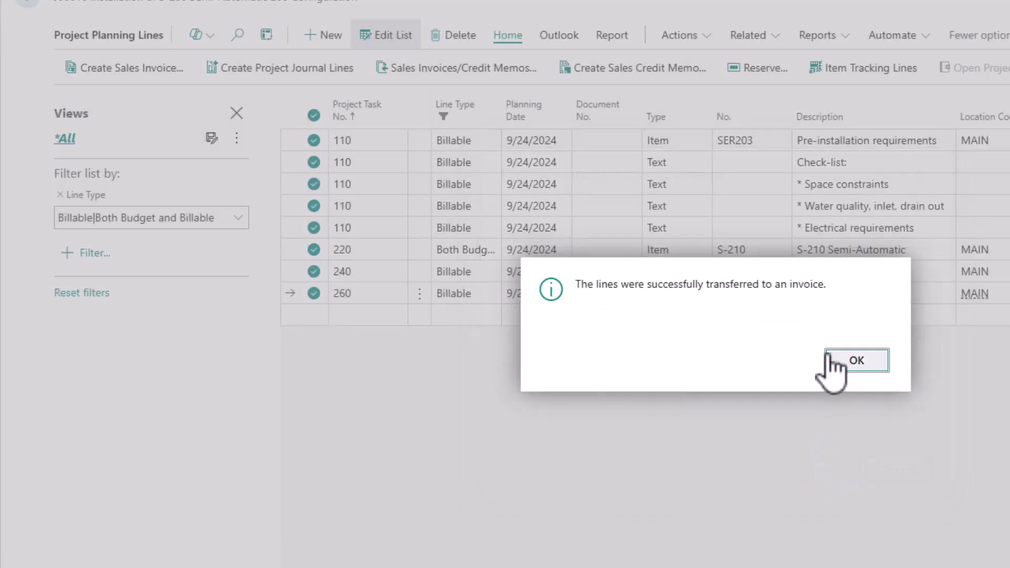
pyautogui.click(834, 362)
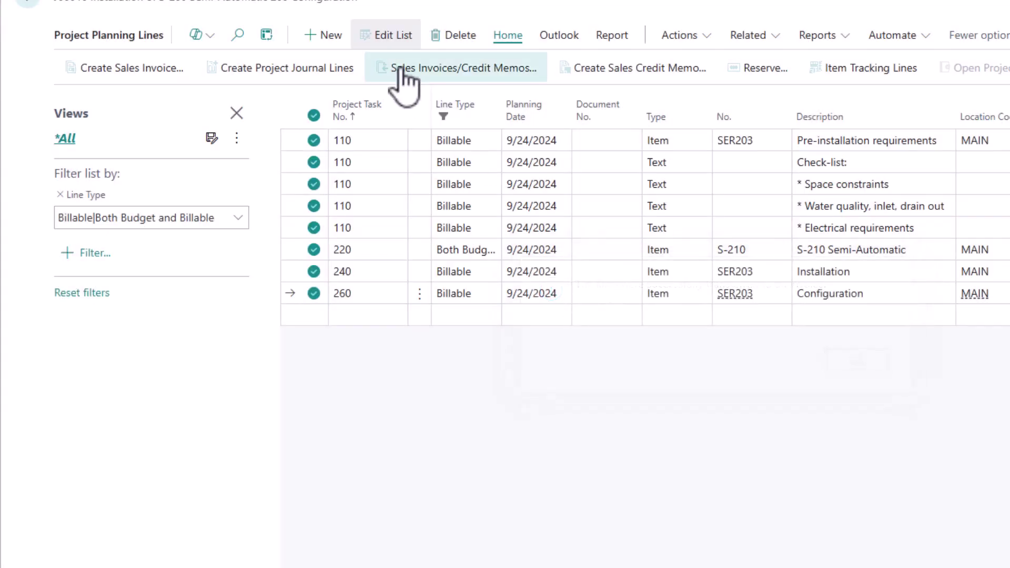
pyautogui.click(406, 76)
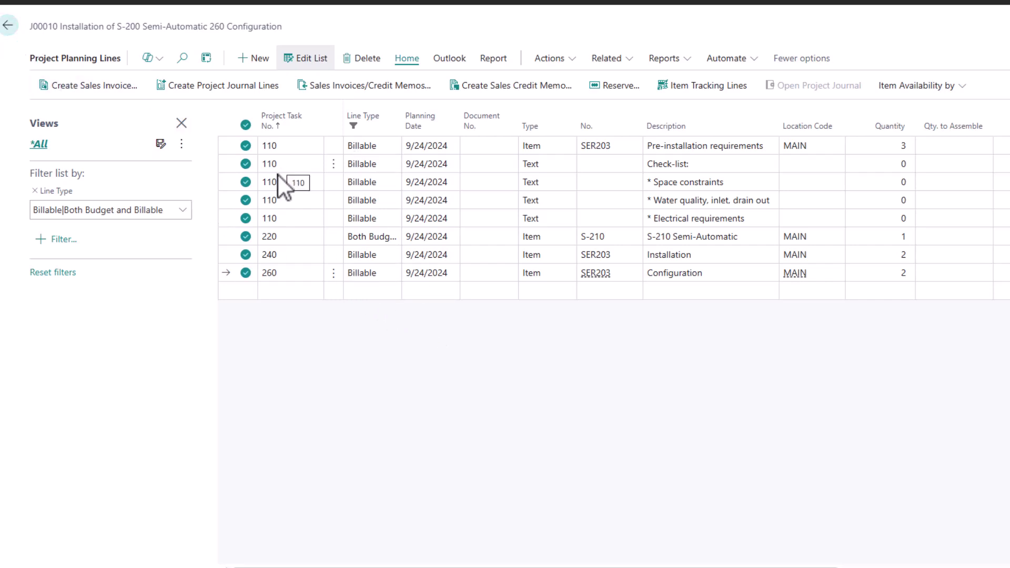
# - Scroll the planning lines right to show cost, price and Qty. Transferred to Invoice
pyautogui.hscroll(8, 789, 210)
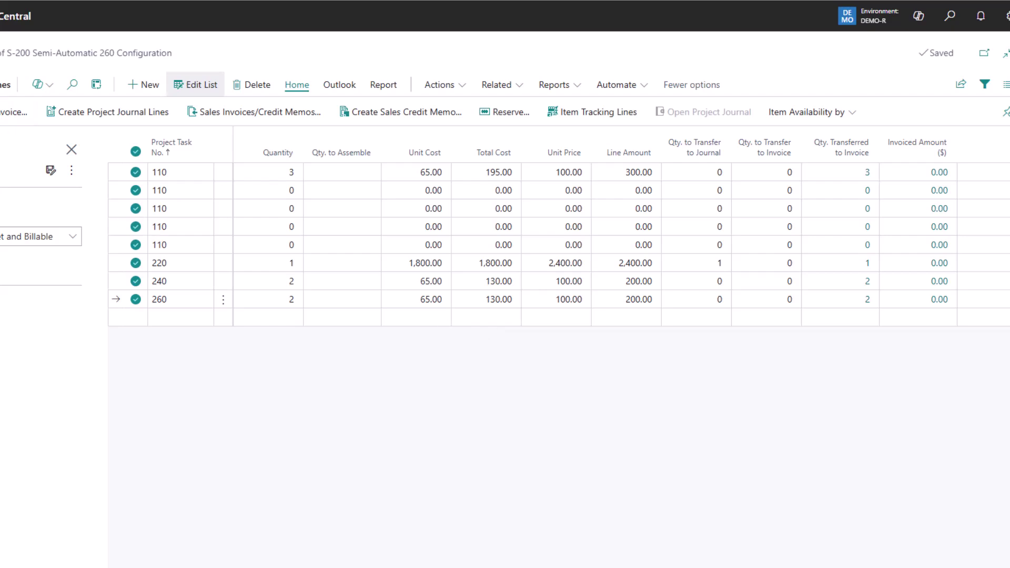
# - Reopen J00010's unfiltered planning lines and select the rows from task 110 Billable to 260 Budget
pyautogui.click(11, 81)
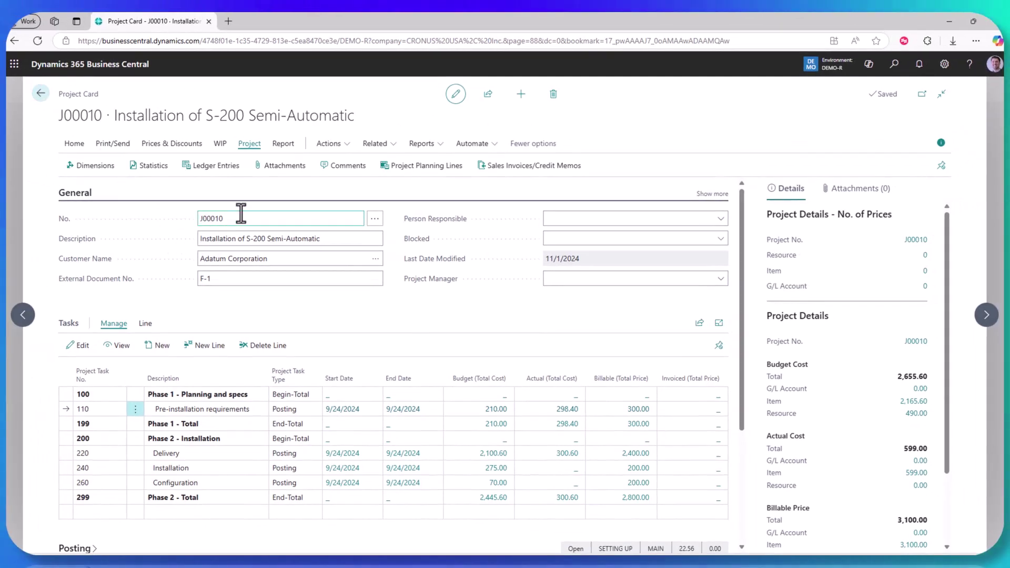
pyautogui.click(413, 179)
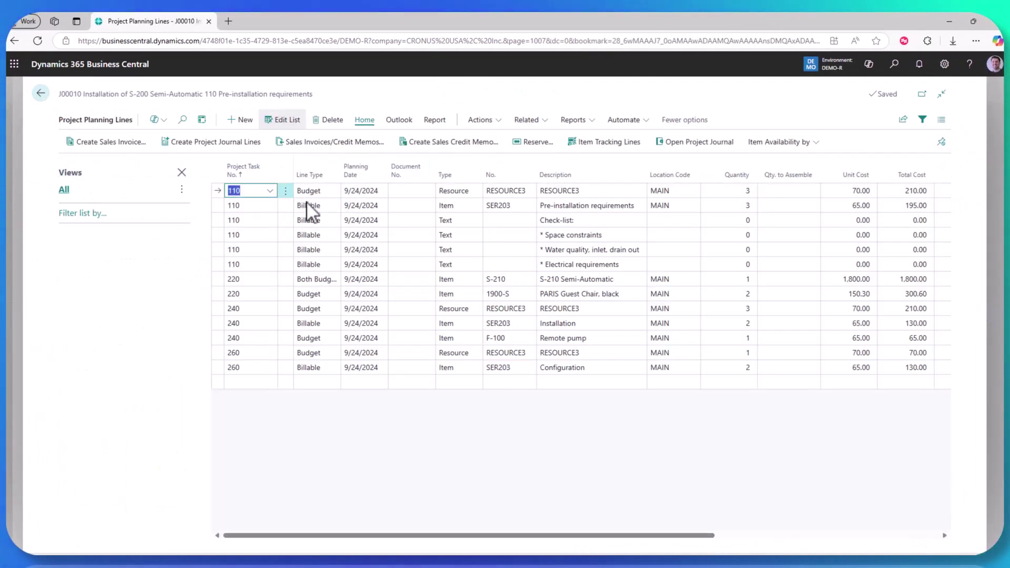
pyautogui.click(307, 208)
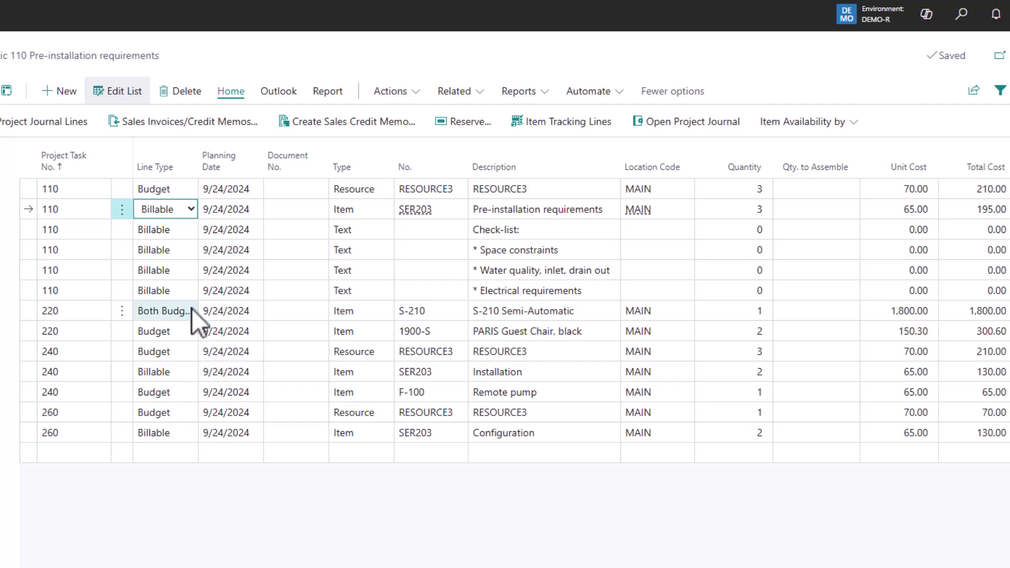
pyautogui.keyDown('shift'); pyautogui.click(504, 405); pyautogui.keyUp('shift')
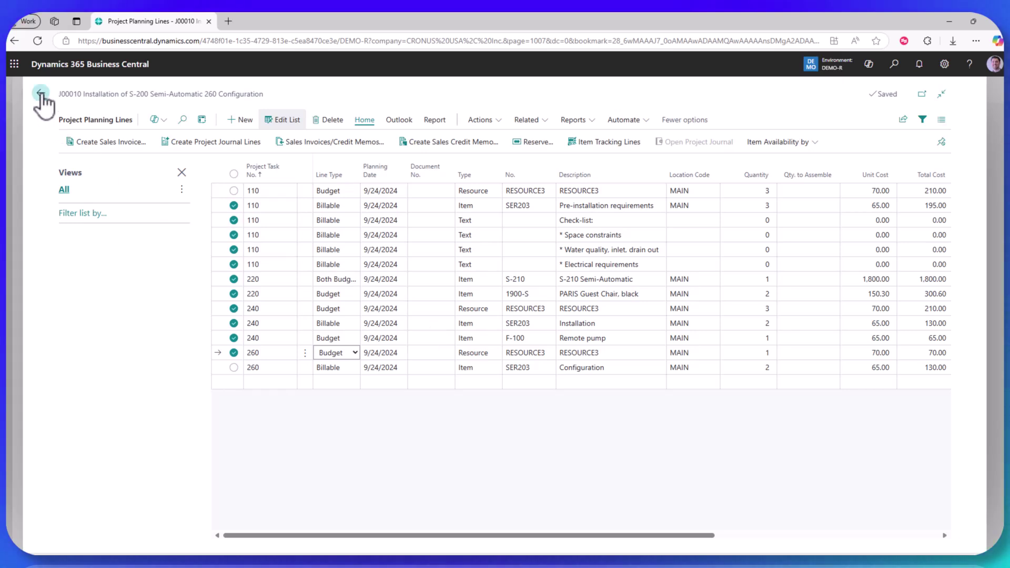
# - Go back through the J00010 Project Card to the Projects list
pyautogui.click(40, 94)
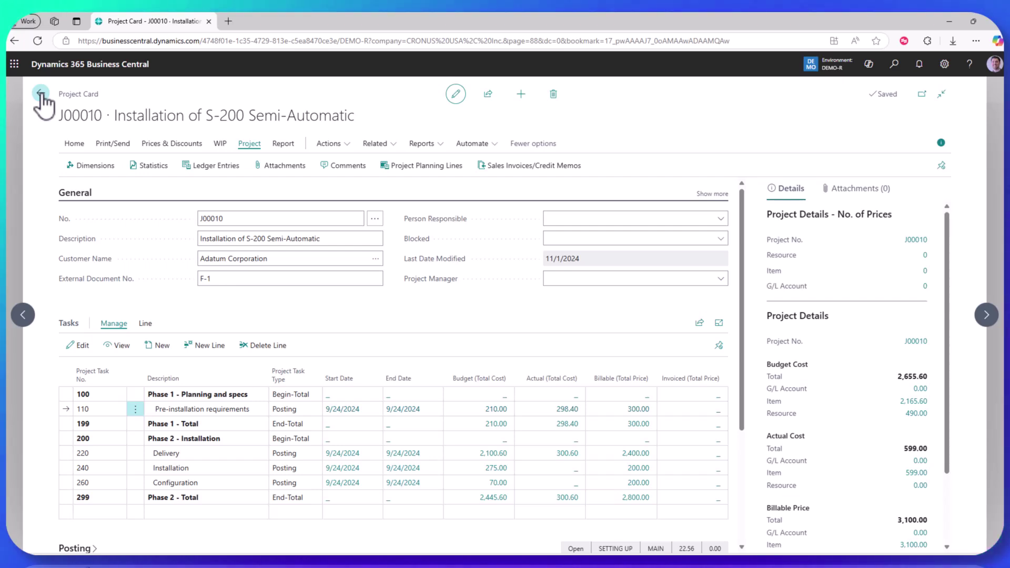
pyautogui.click(40, 93)
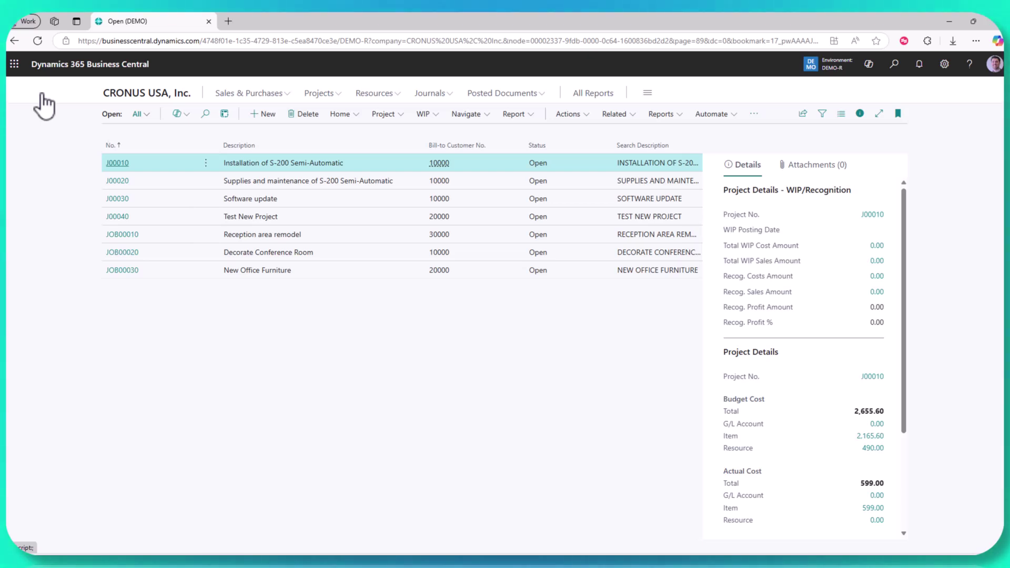